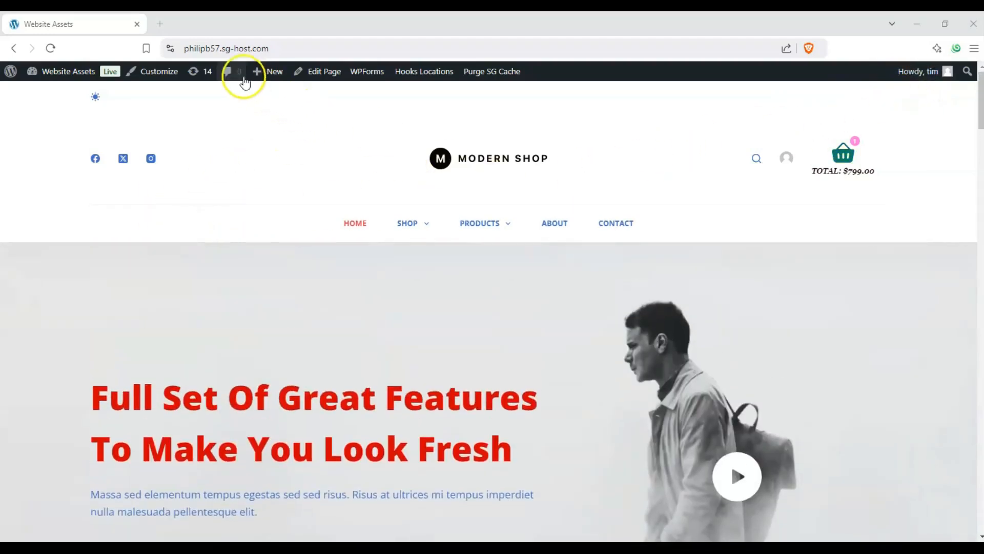
Open the theme Customizer and the site's admin dashboard in separate browser tabs.
{"action": "right_click", "coordinate": [162, 74]}
{"action": "left_click", "coordinate": [171, 82]}
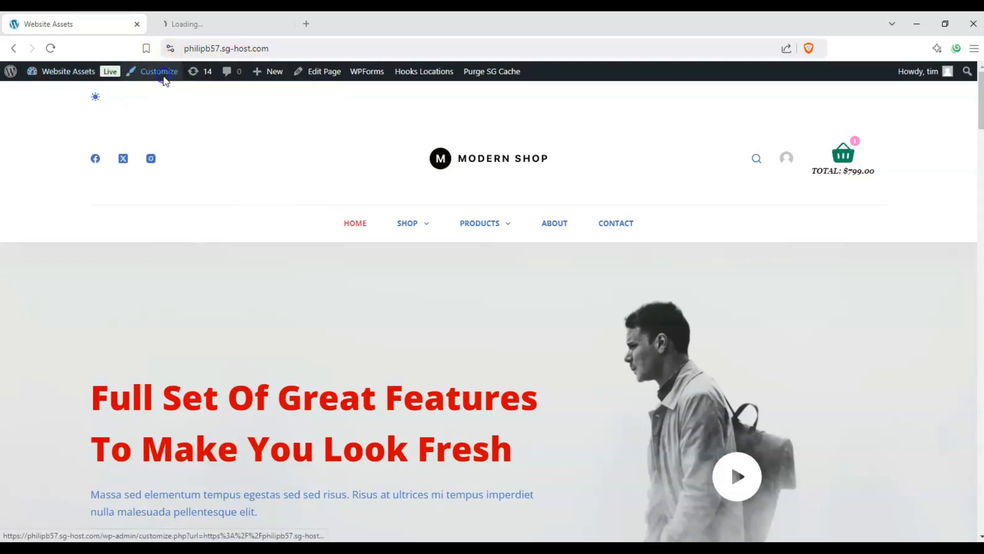
{"action": "right_click", "coordinate": [61, 77]}
{"action": "left_click", "coordinate": [77, 88]}
{"action": "left_click", "coordinate": [43, 107]}
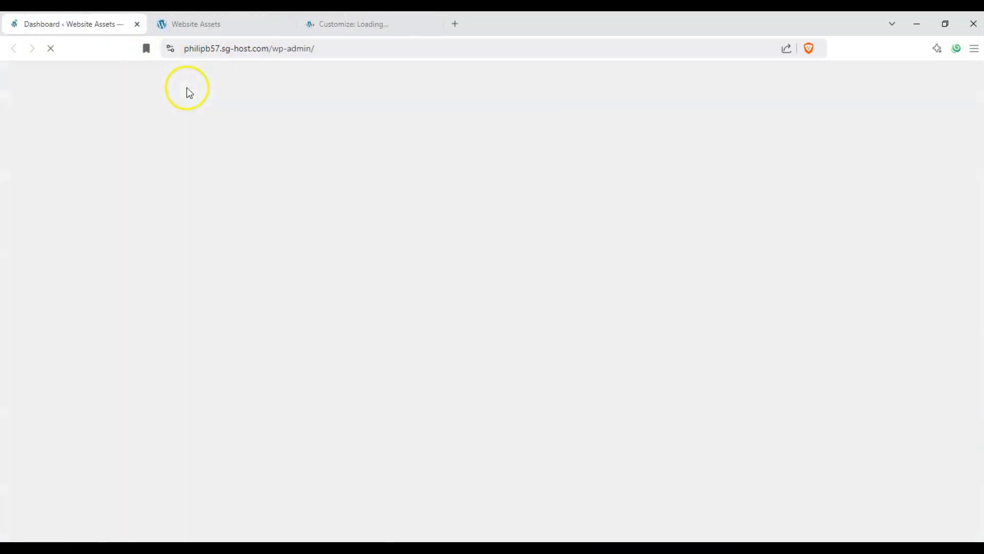
Look through the dashboard's admin navigation for the Appearance options.
{"action": "scroll", "coordinate": [58, 177], "scroll_direction": "down", "scroll_amount": 3}
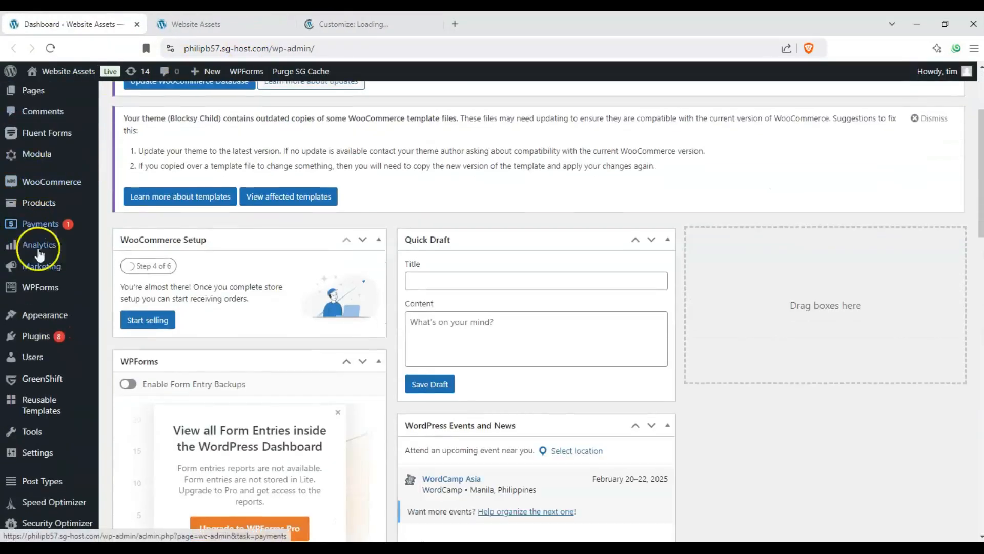
{"action": "scroll", "coordinate": [60, 275], "scroll_direction": "up", "scroll_amount": 1}
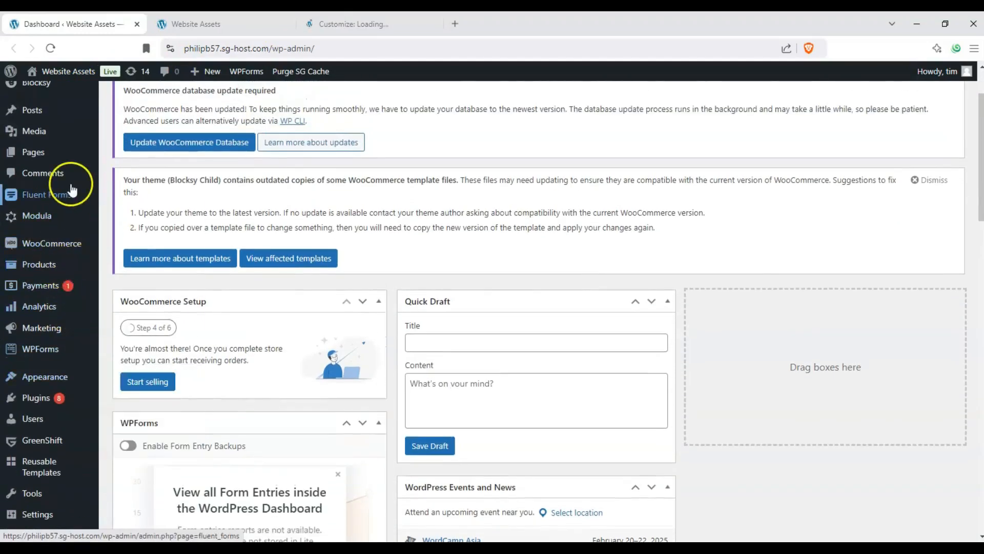
{"action": "scroll", "coordinate": [65, 180], "scroll_direction": "up", "scroll_amount": 1}
{"action": "scroll", "coordinate": [62, 256], "scroll_direction": "down", "scroll_amount": 1}
{"action": "scroll", "coordinate": [60, 270], "scroll_direction": "down", "scroll_amount": 1}
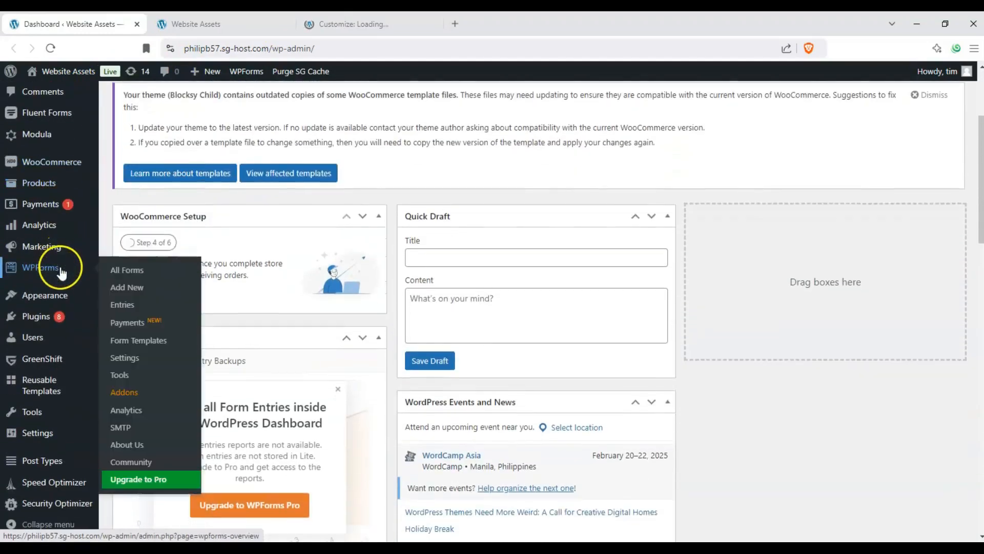
{"action": "mouse_move", "coordinate": [60, 296]}
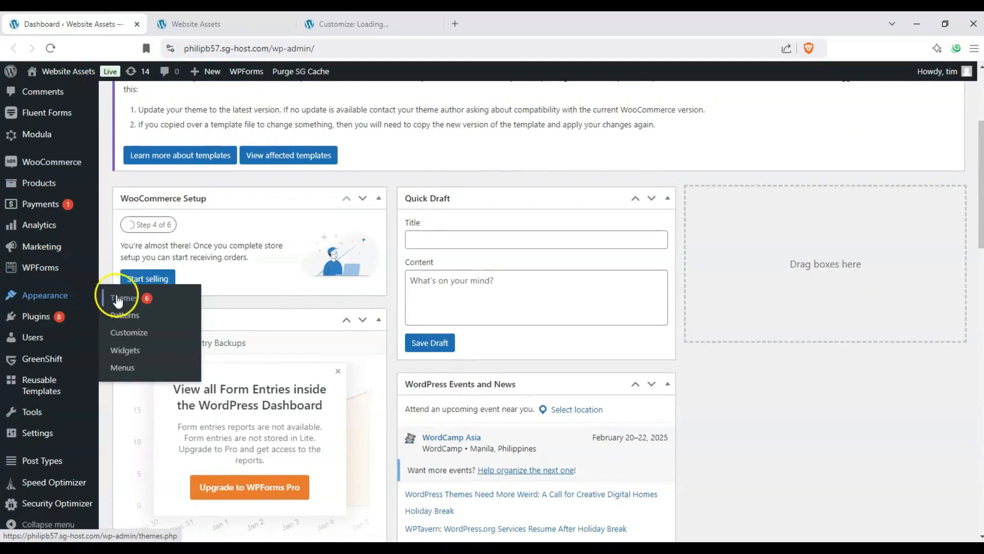
Move the Customizer browser tab next to the dashboard tab and open the Customizer's Header settings.
{"action": "left_click", "coordinate": [325, 22]}
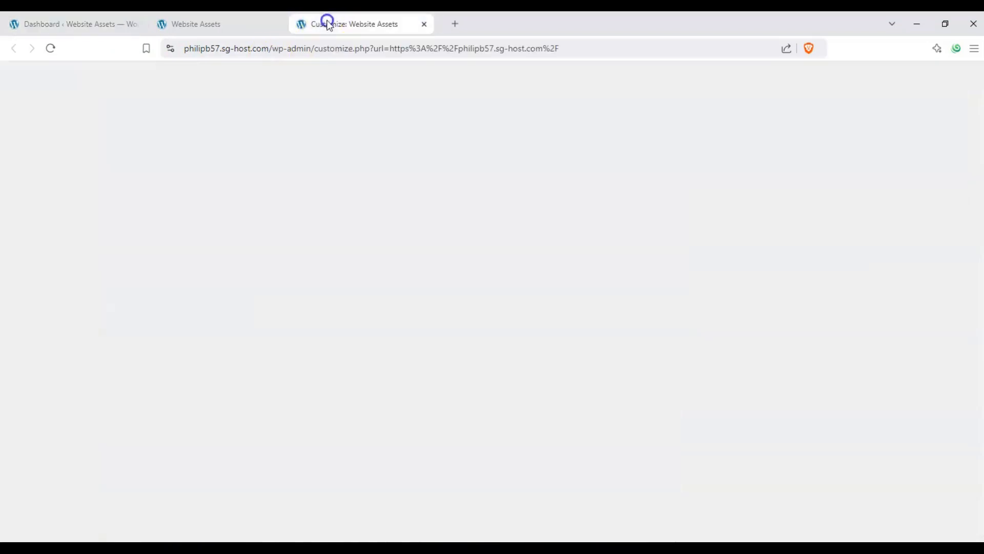
{"action": "left_click_drag", "start_coordinate": [325, 22], "coordinate": [204, 19]}
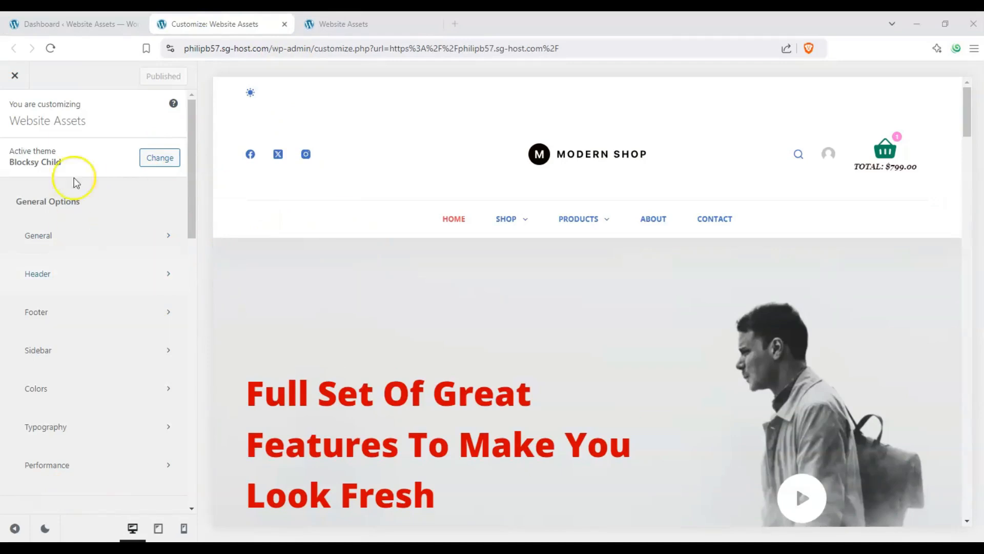
{"action": "left_click", "coordinate": [72, 276]}
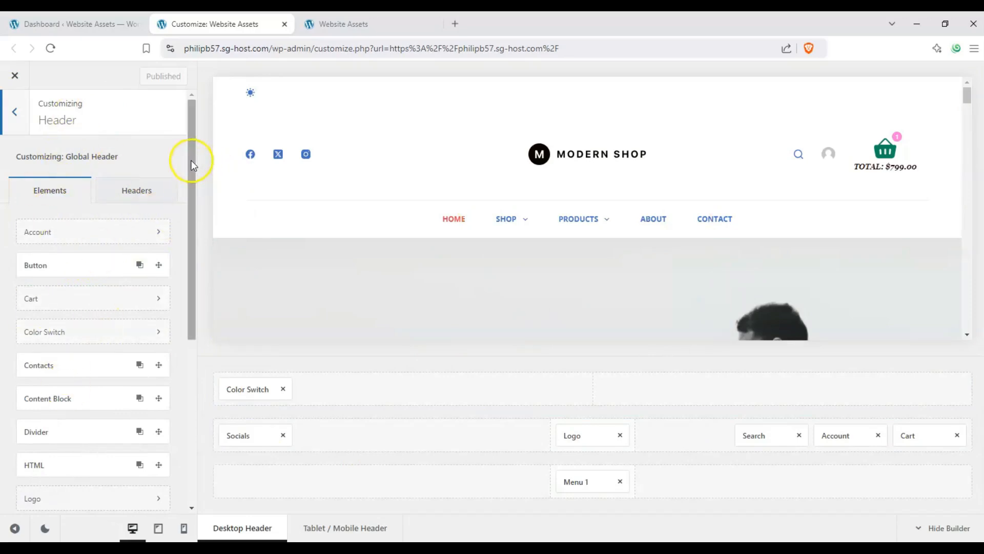
Review the list of elements available for the header.
{"action": "left_click_drag", "start_coordinate": [193, 193], "coordinate": [198, 231]}
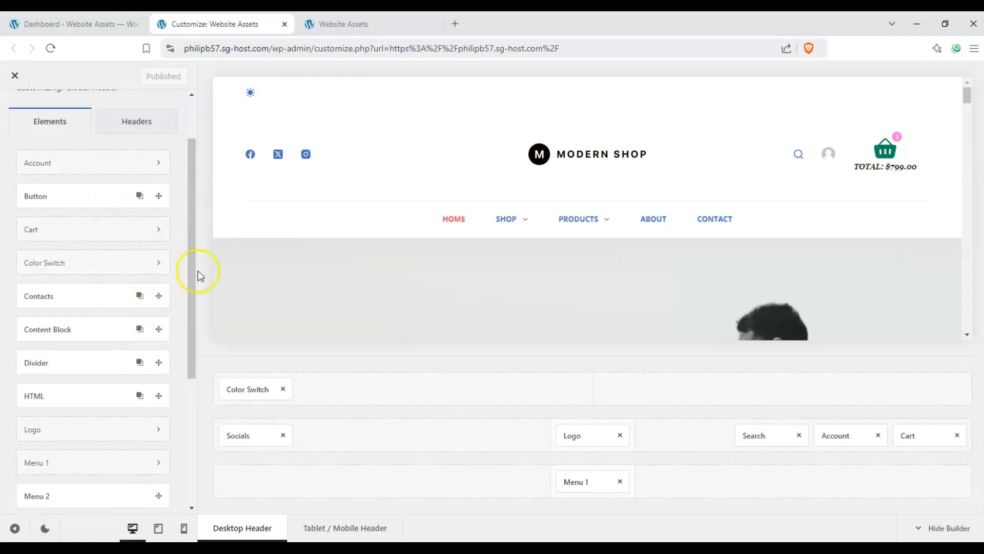
{"action": "left_click_drag", "start_coordinate": [189, 281], "coordinate": [186, 434]}
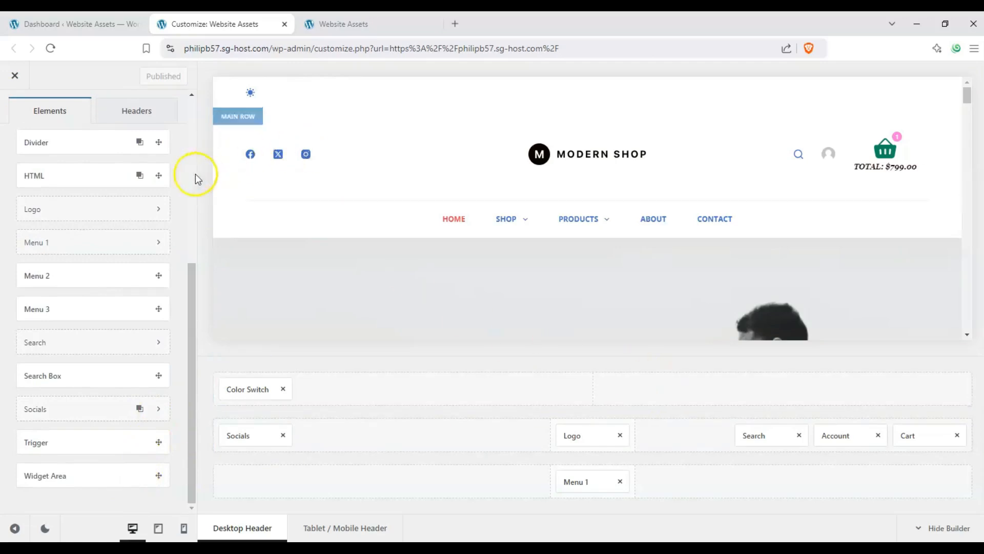
{"action": "scroll", "coordinate": [158, 221], "scroll_direction": "up", "scroll_amount": 6}
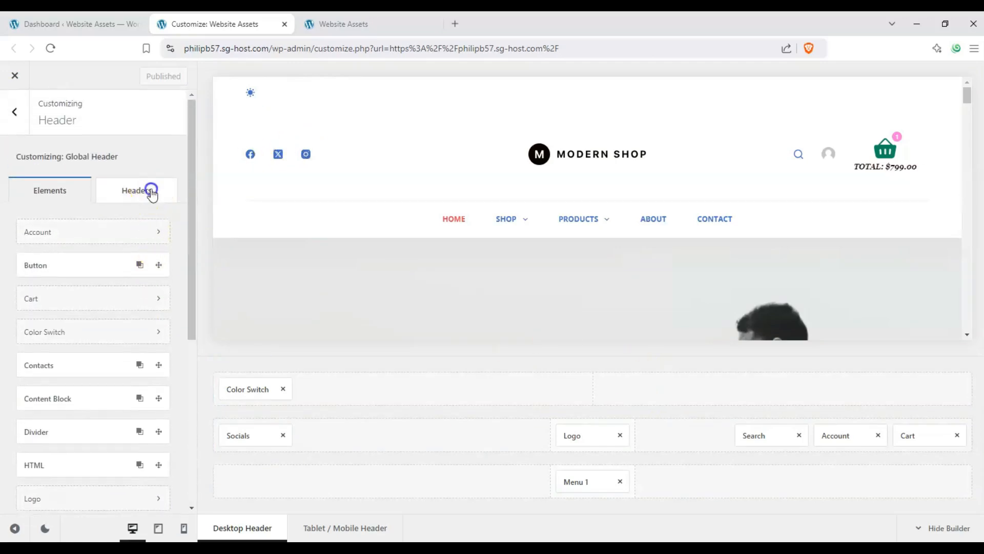
View the Global Header's settings in the headers list and the form for creating a new header.
{"action": "left_click", "coordinate": [152, 191]}
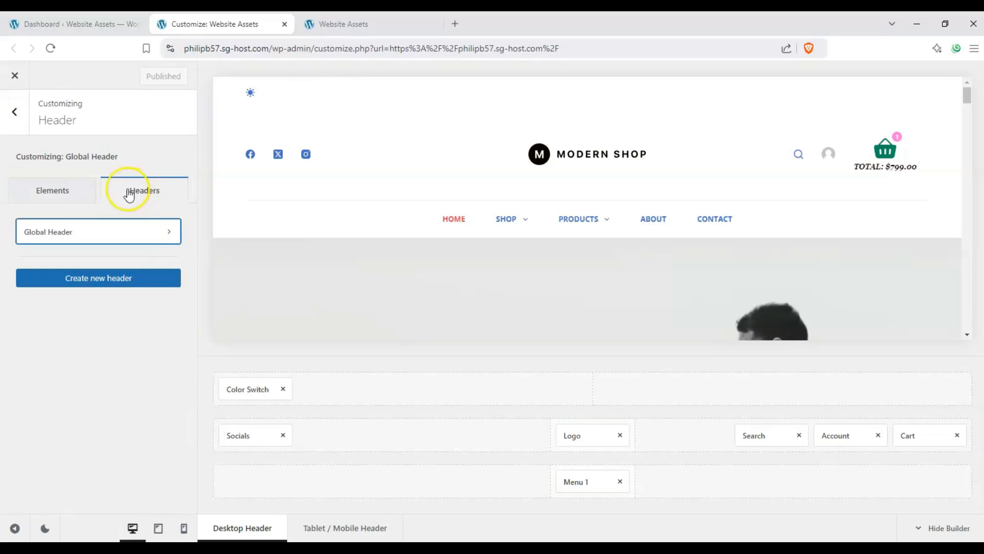
{"action": "left_click", "coordinate": [142, 233]}
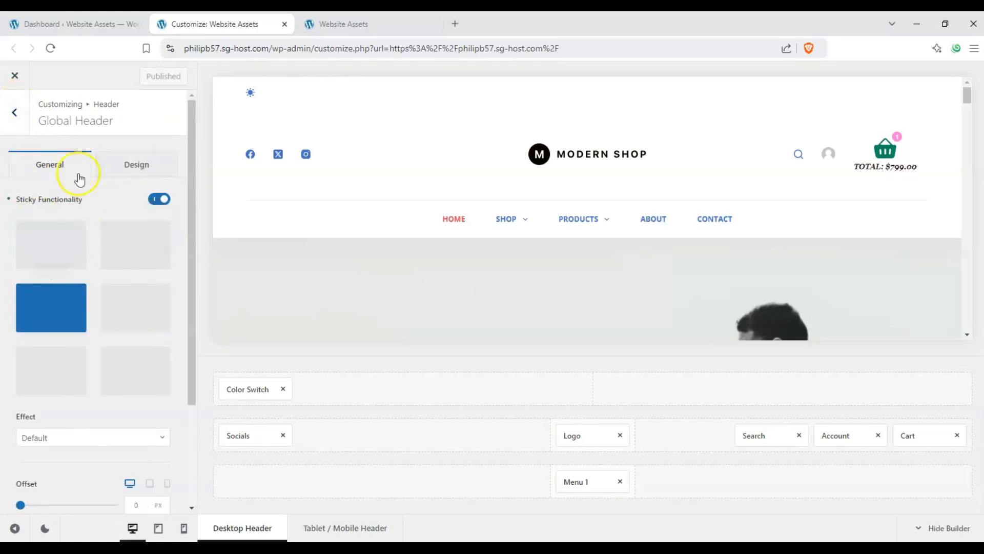
{"action": "left_click", "coordinate": [12, 117]}
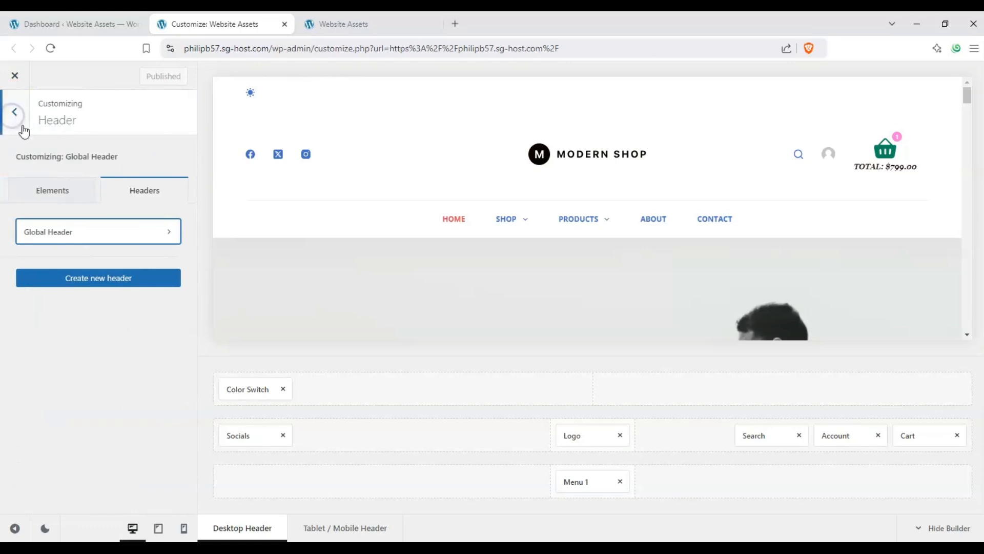
{"action": "left_click", "coordinate": [115, 276]}
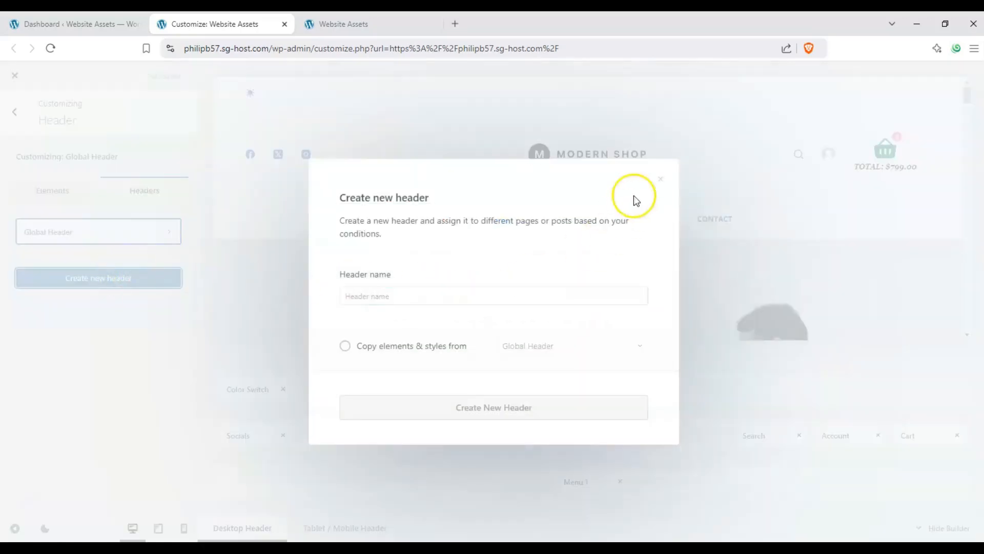
{"action": "left_click", "coordinate": [658, 179]}
Examine the Global Header's general settings, including the sticky functionality, and return to the headers list.
{"action": "left_click", "coordinate": [102, 228]}
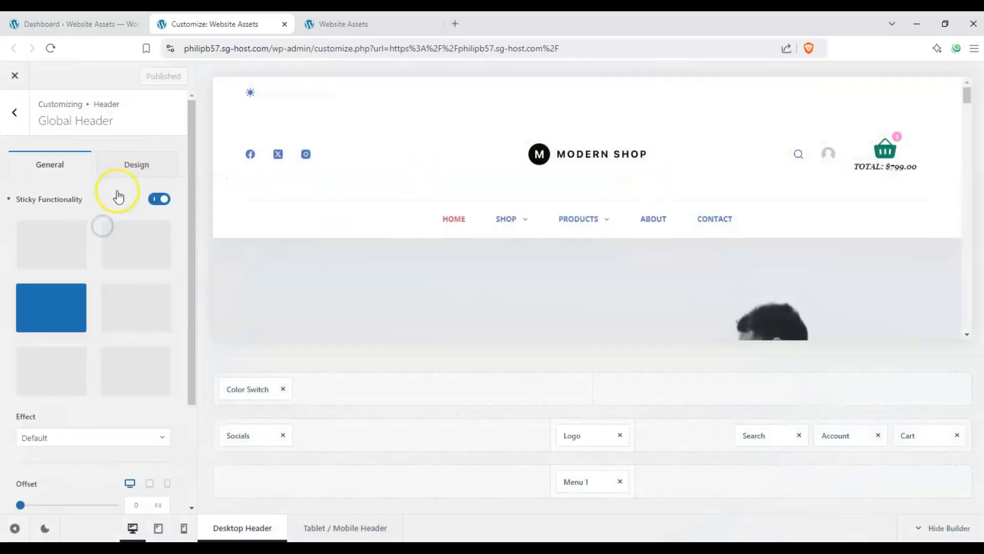
{"action": "scroll", "coordinate": [110, 167], "scroll_direction": "down", "scroll_amount": 3}
{"action": "scroll", "coordinate": [102, 196], "scroll_direction": "up", "scroll_amount": 3}
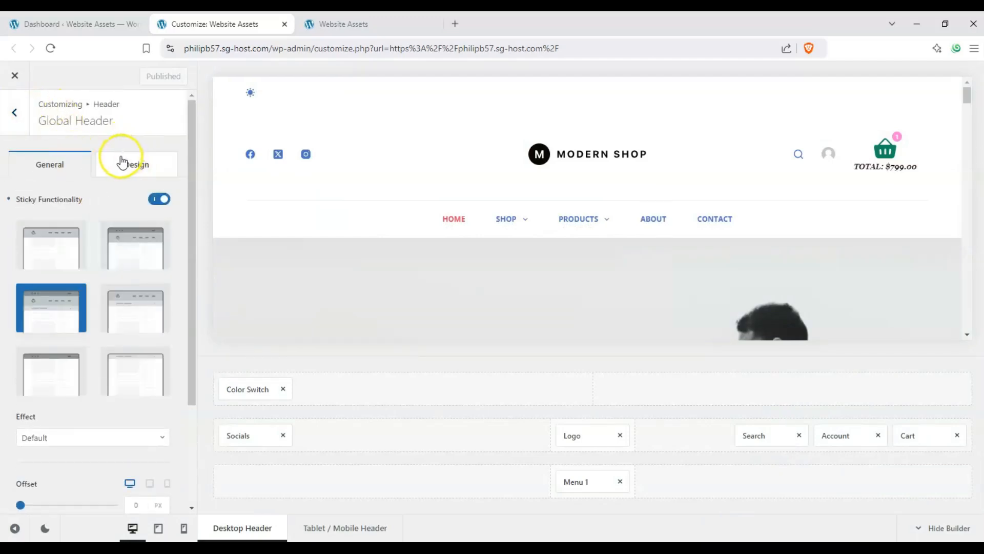
{"action": "left_click", "coordinate": [16, 122]}
{"action": "left_click", "coordinate": [73, 234]}
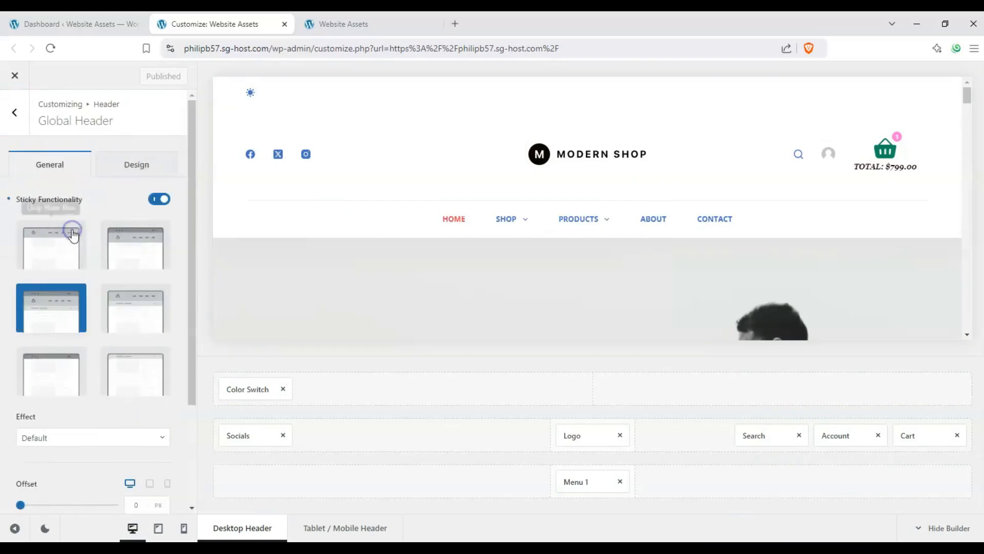
{"action": "left_click", "coordinate": [17, 123]}
Create a new header named "header 2".
{"action": "left_click", "coordinate": [64, 282]}
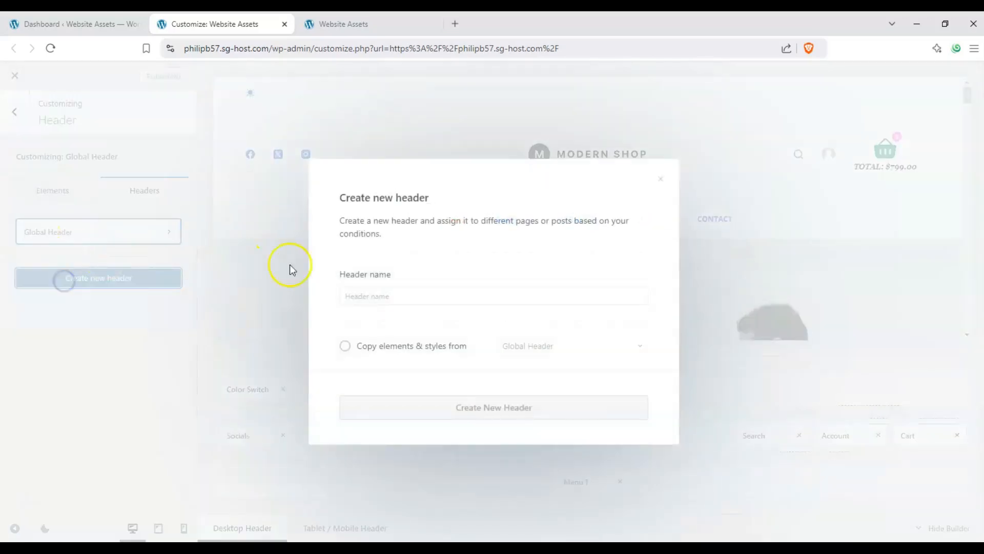
{"action": "left_click", "coordinate": [415, 299]}
{"action": "type", "text": "header 2"}
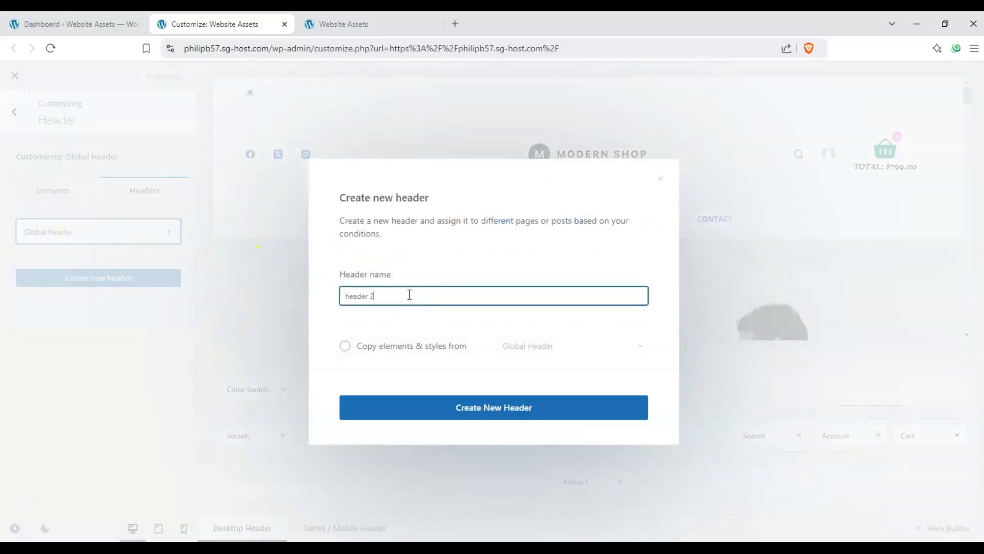
{"action": "left_click", "coordinate": [416, 348]}
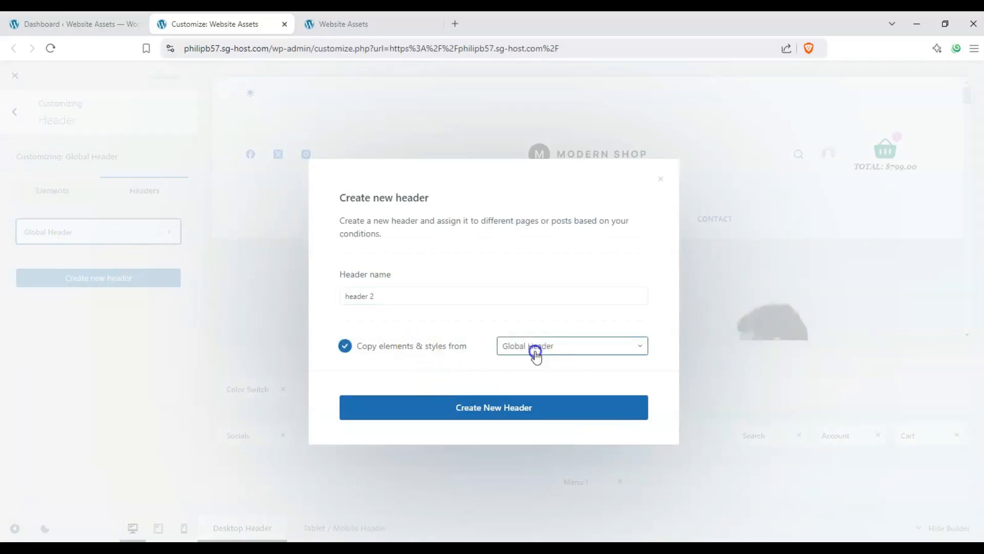
{"action": "left_click", "coordinate": [536, 349]}
{"action": "left_click", "coordinate": [536, 353]}
{"action": "left_click", "coordinate": [422, 295]}
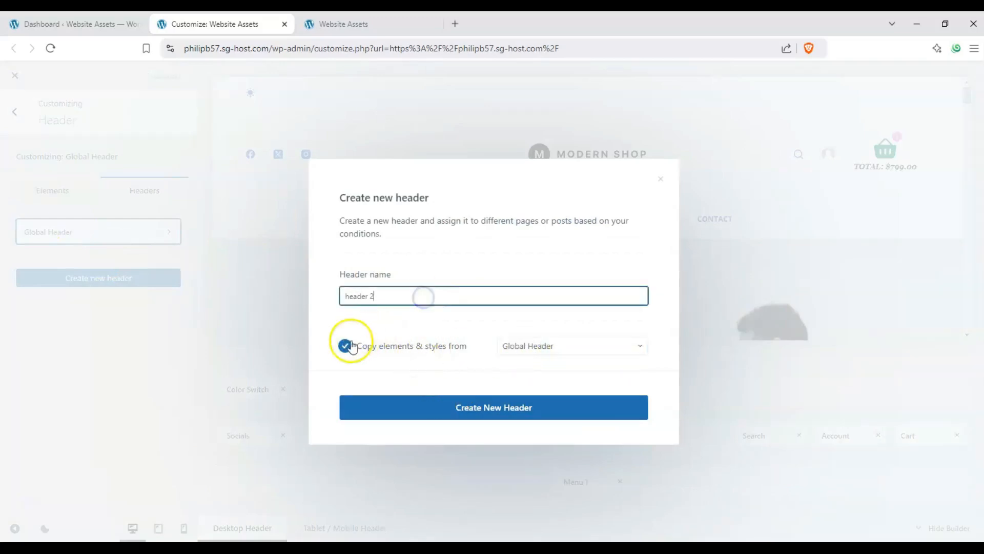
{"action": "left_click", "coordinate": [346, 347]}
{"action": "left_click", "coordinate": [347, 347]}
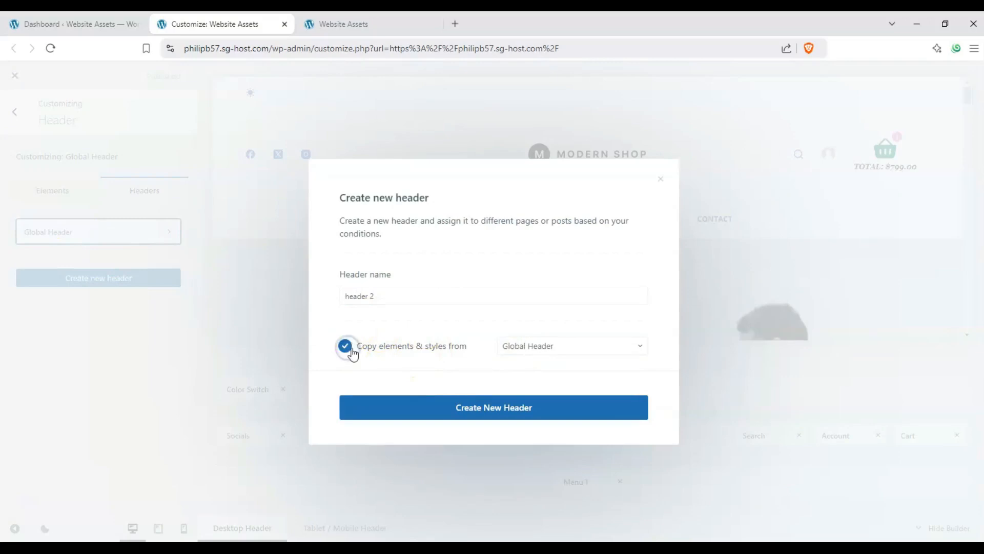
{"action": "left_click", "coordinate": [428, 404]}
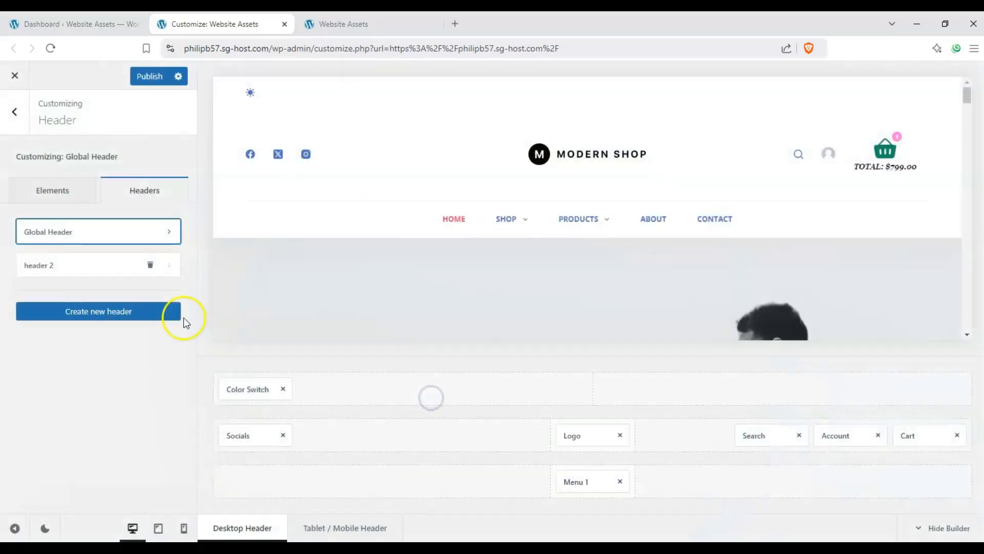
Compare the layouts of header 2 and the Global Header in the preview and the header builder.
{"action": "left_click", "coordinate": [83, 266]}
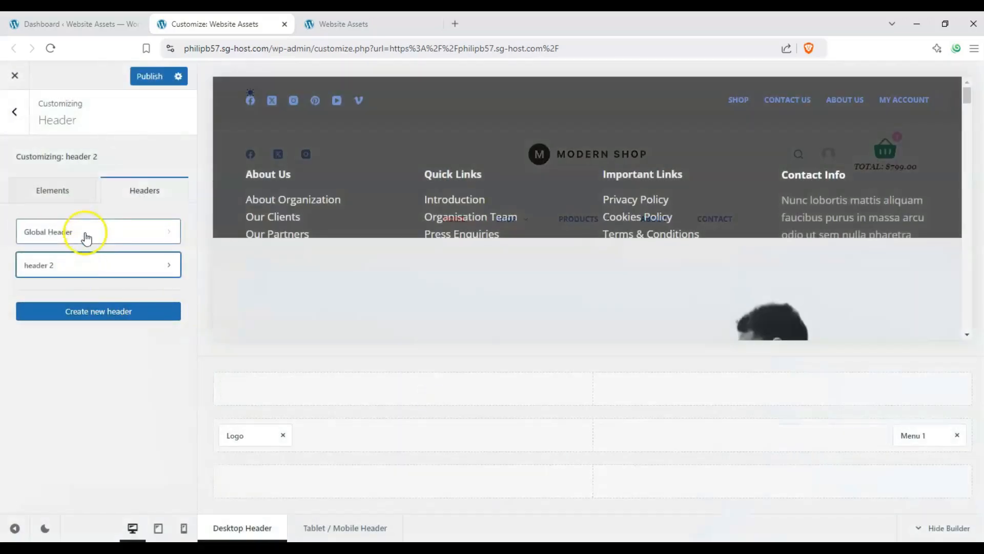
{"action": "left_click", "coordinate": [86, 237]}
{"action": "left_click", "coordinate": [86, 263]}
{"action": "left_click", "coordinate": [81, 229]}
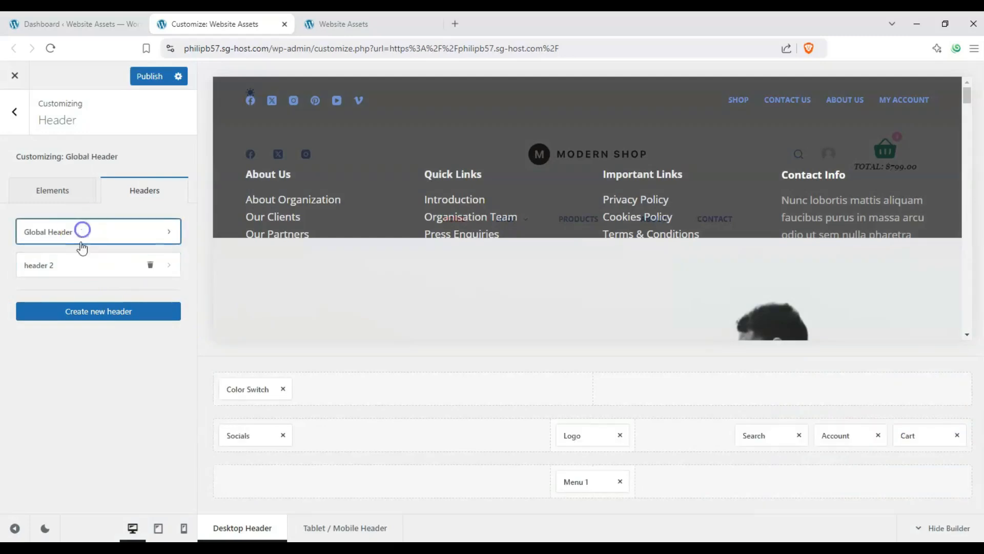
{"action": "left_click", "coordinate": [81, 264]}
{"action": "left_click", "coordinate": [81, 235]}
{"action": "left_click", "coordinate": [81, 265]}
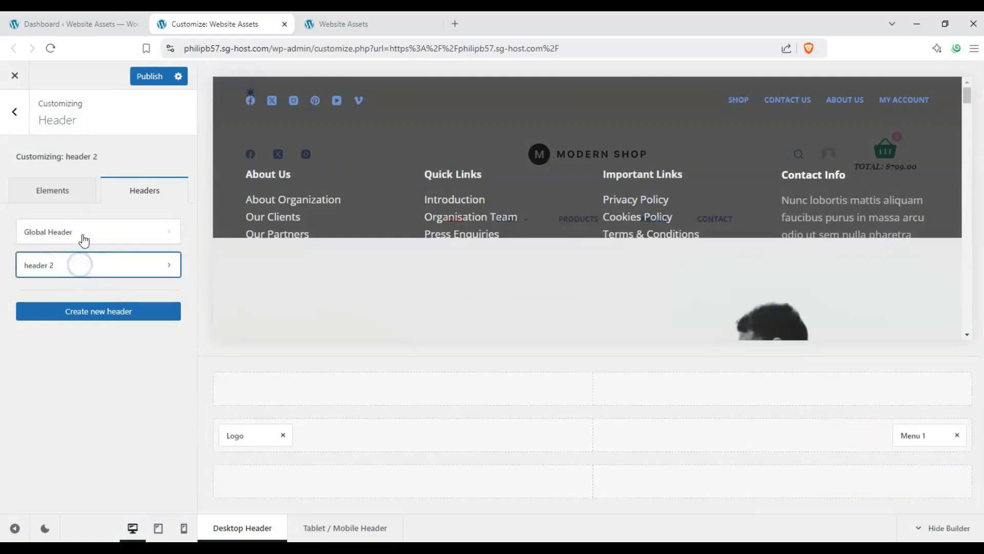
{"action": "left_click", "coordinate": [82, 233]}
{"action": "left_click", "coordinate": [81, 262]}
{"action": "left_click", "coordinate": [81, 231]}
{"action": "left_click", "coordinate": [82, 264]}
{"action": "left_click", "coordinate": [85, 233]}
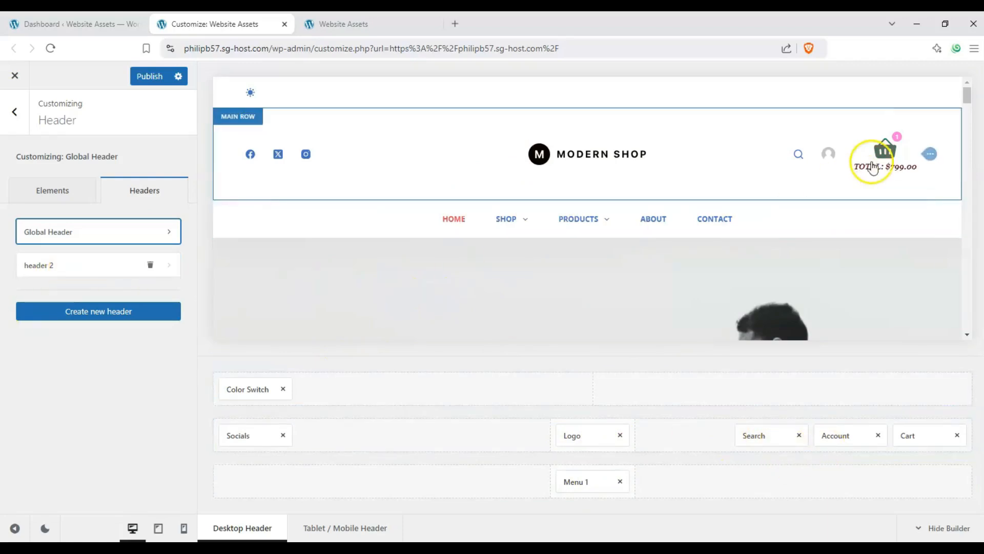
{"action": "mouse_move", "coordinate": [612, 212]}
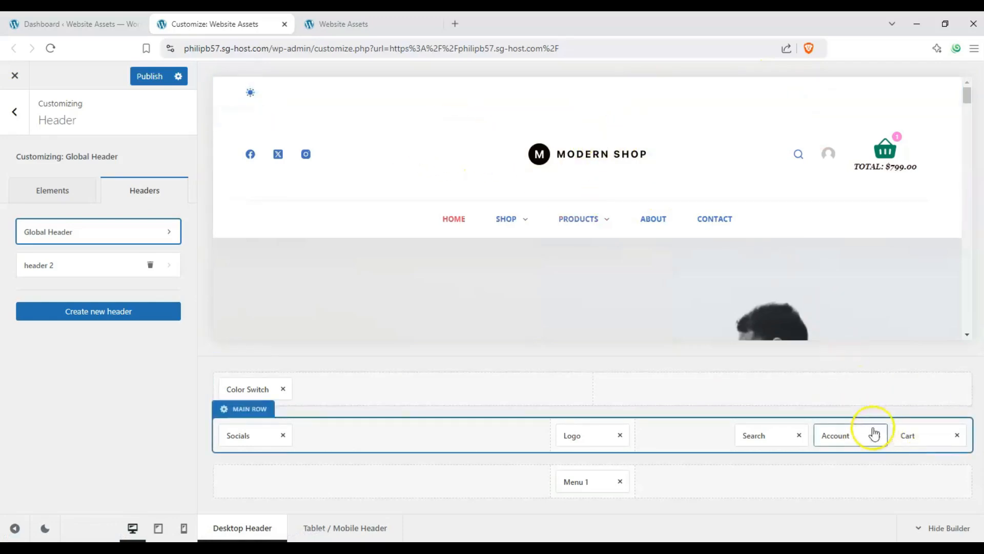
{"action": "left_click", "coordinate": [94, 264]}
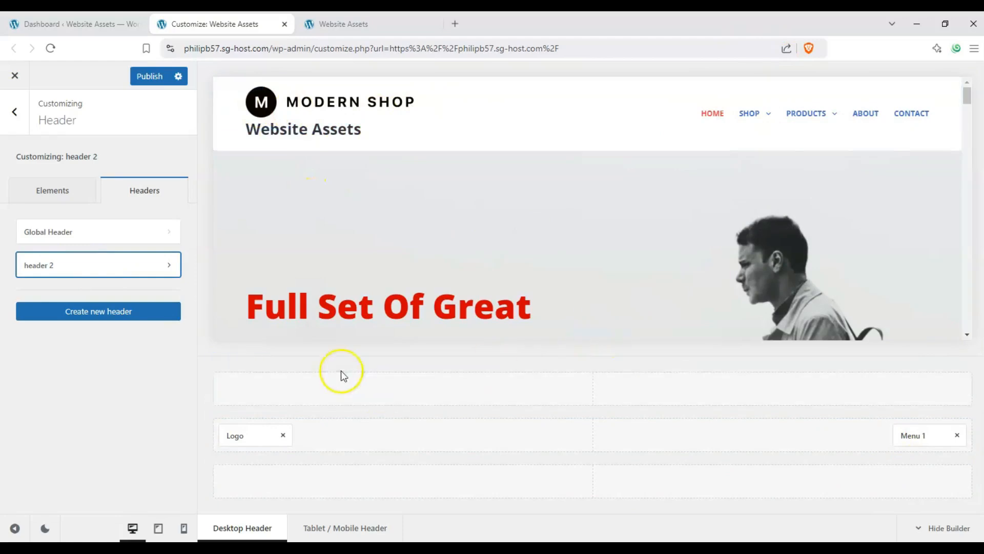
Select the Global Header for customizing, show its elements, and open the settings of its Logo element.
{"action": "left_click", "coordinate": [48, 232]}
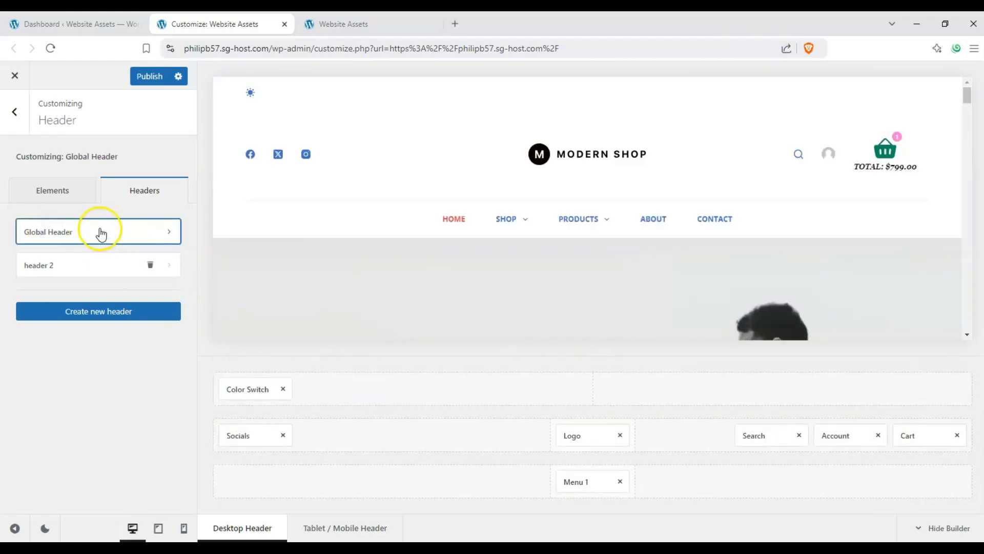
{"action": "left_click", "coordinate": [68, 201]}
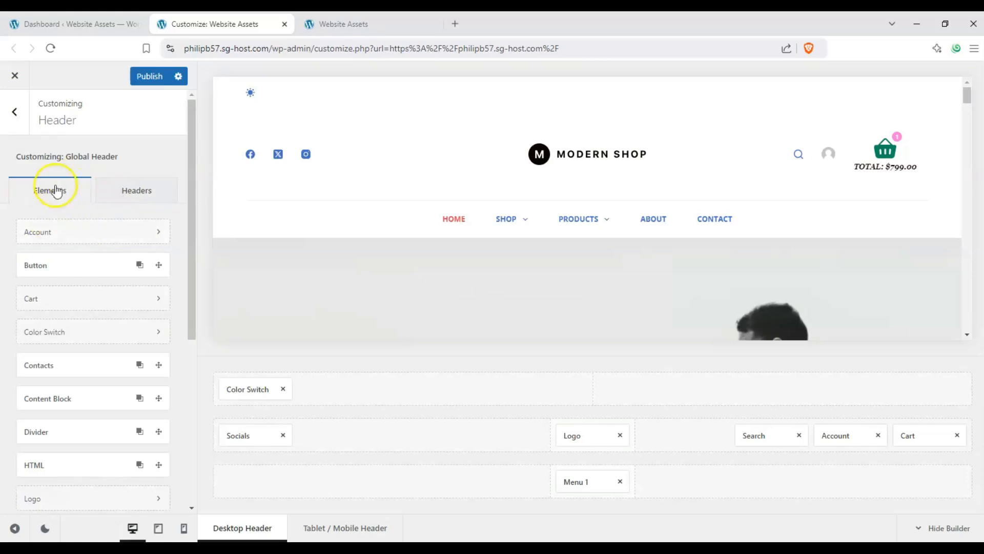
{"action": "left_click_drag", "start_coordinate": [193, 185], "coordinate": [192, 180]}
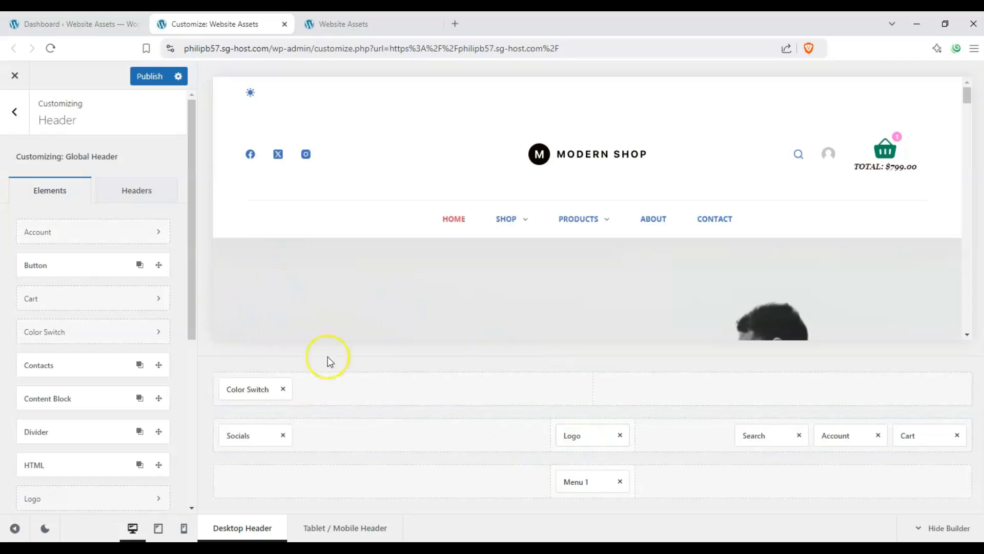
{"action": "left_click", "coordinate": [583, 441]}
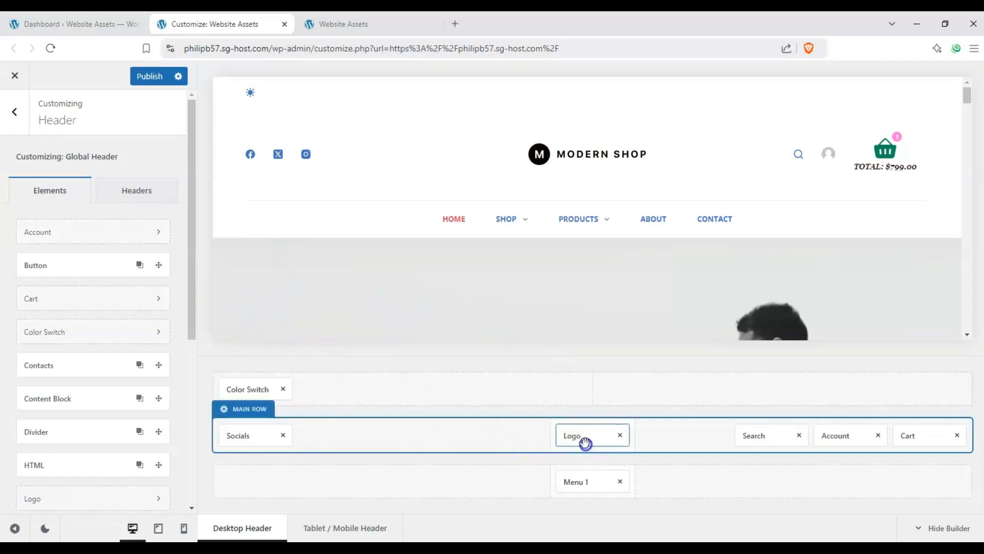
Return to the header elements, move the Logo element to the top row beside Color Switch, and remove it from the header.
{"action": "left_click", "coordinate": [6, 126]}
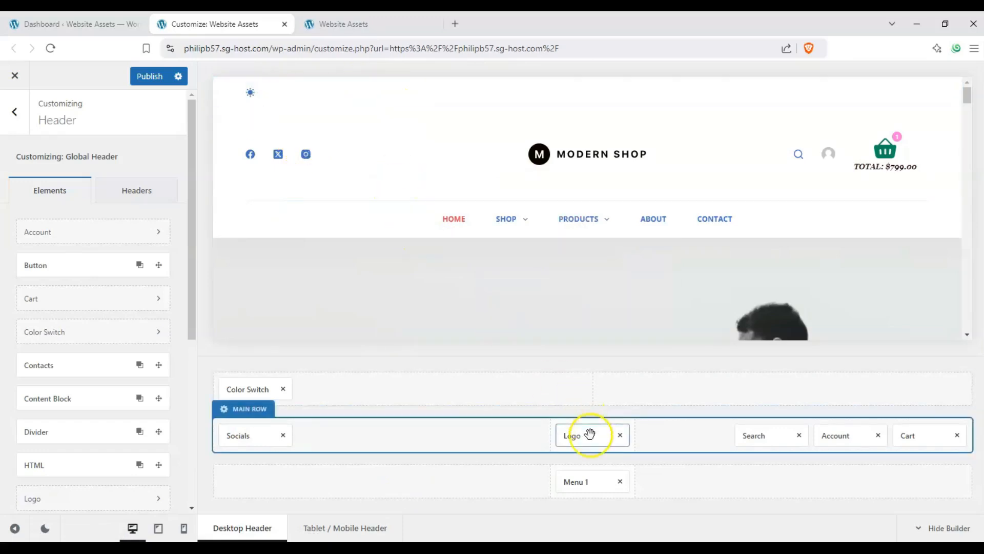
{"action": "left_click_drag", "start_coordinate": [588, 436], "coordinate": [93, 303]}
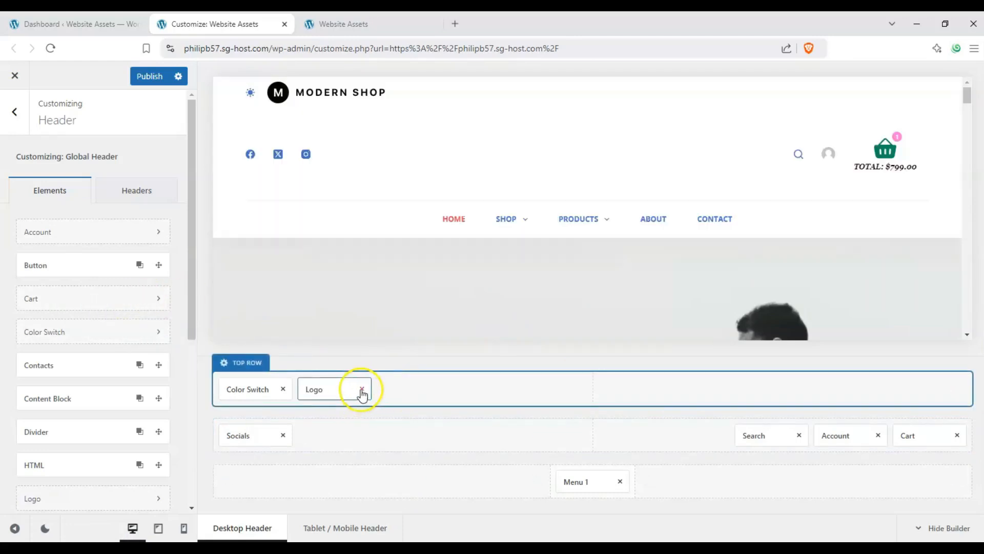
{"action": "left_click", "coordinate": [361, 388]}
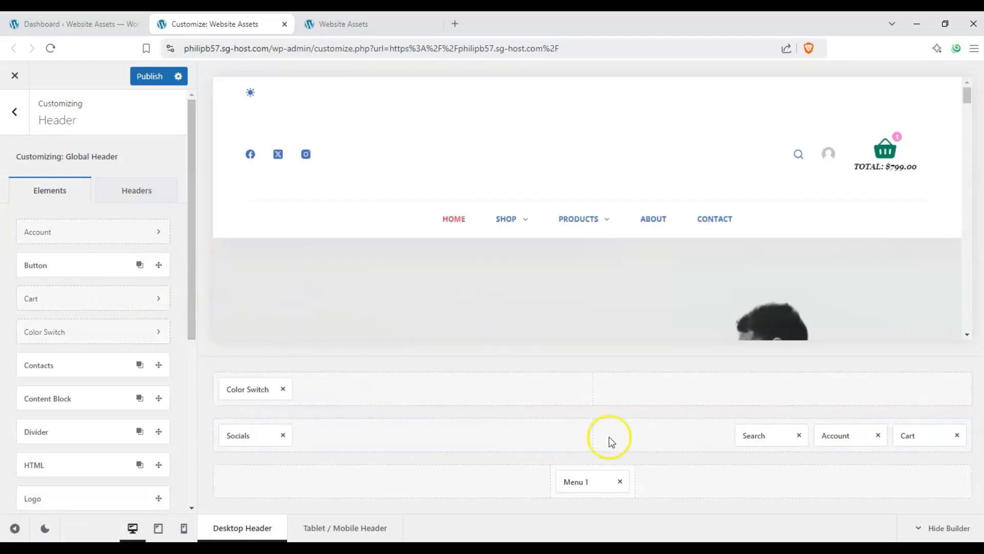
Add the Logo element from the elements list to the header and place it in the middle of the top row.
{"action": "left_click_drag", "start_coordinate": [188, 228], "coordinate": [195, 382]}
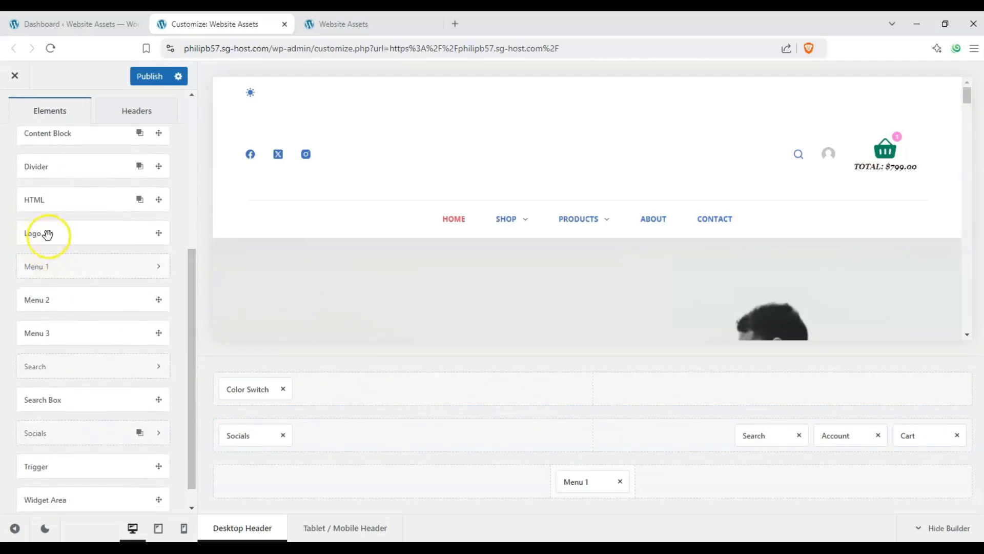
{"action": "left_click_drag", "start_coordinate": [67, 244], "coordinate": [204, 236]}
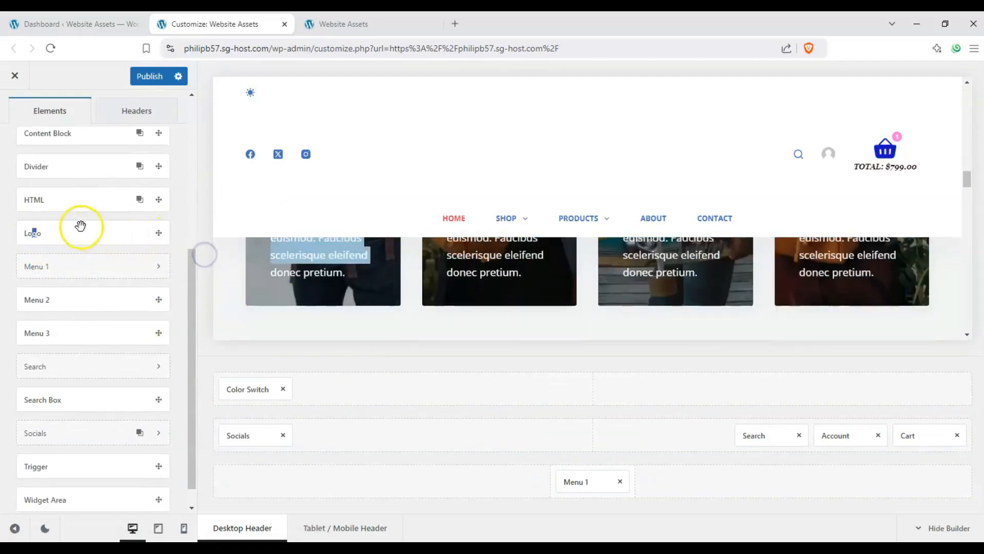
{"action": "left_click_drag", "start_coordinate": [81, 225], "coordinate": [538, 399]}
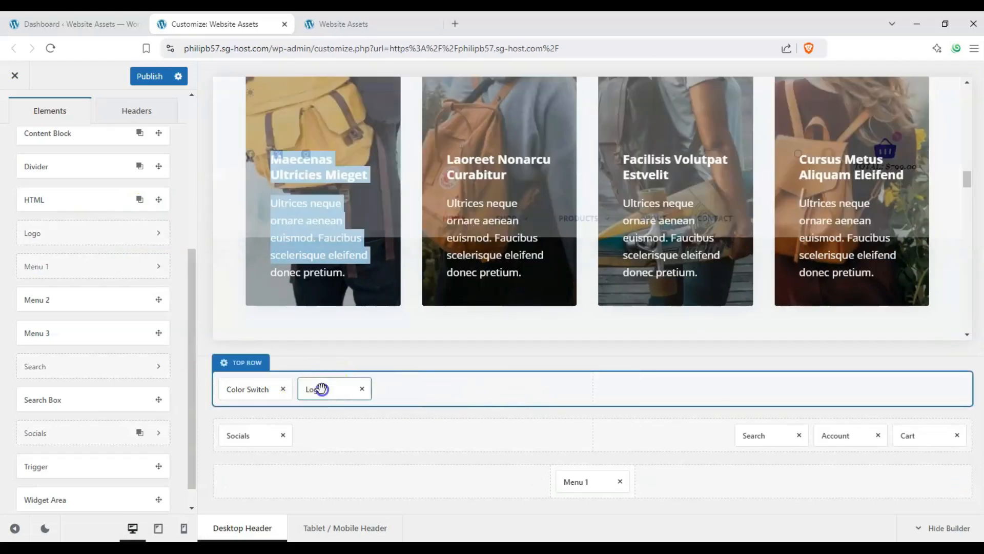
{"action": "left_click_drag", "start_coordinate": [321, 389], "coordinate": [591, 387]}
{"action": "scroll", "coordinate": [497, 336], "scroll_direction": "up", "scroll_amount": 15}
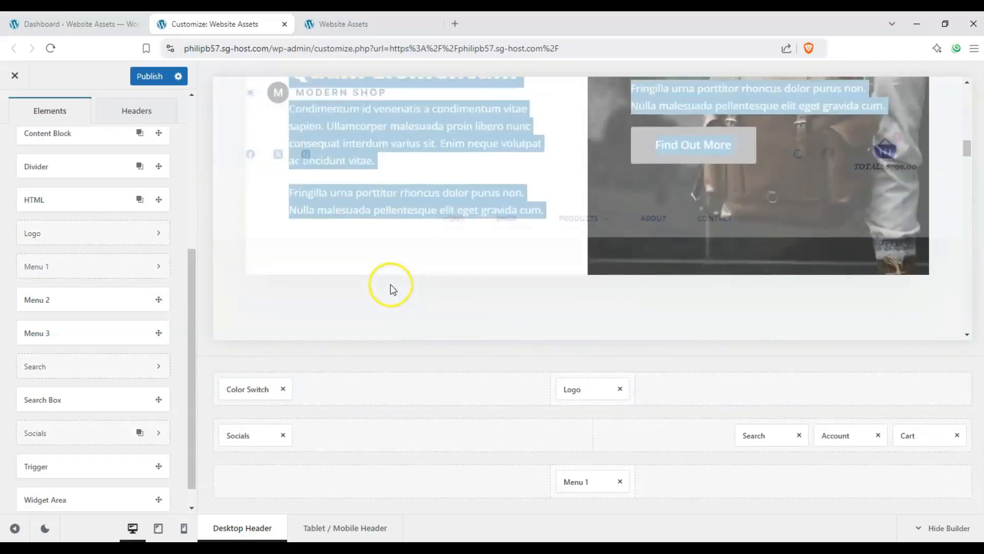
{"action": "scroll", "coordinate": [365, 265], "scroll_direction": "up", "scroll_amount": 5}
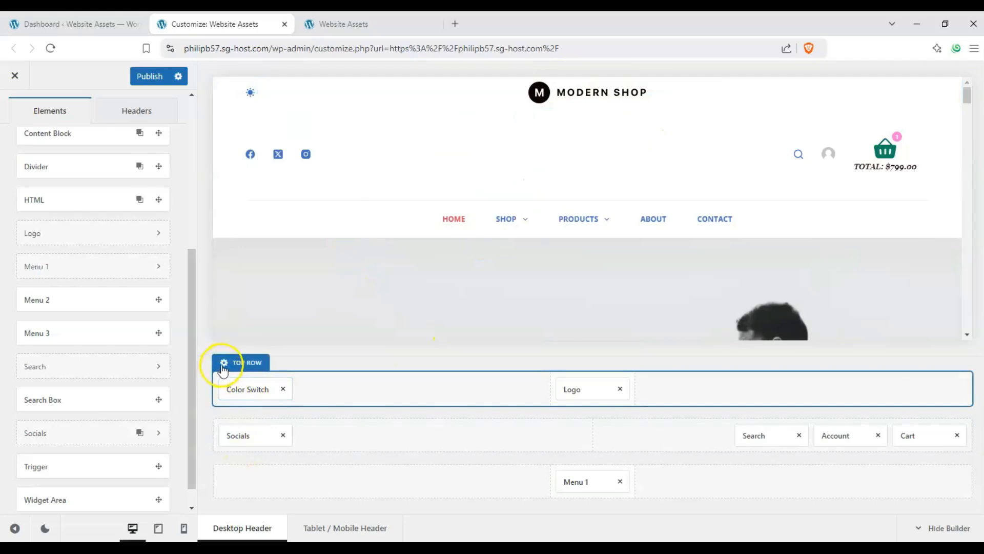
Check the Top Row's general settings, and move the Logo element to the middle of the main row.
{"action": "left_click", "coordinate": [223, 364]}
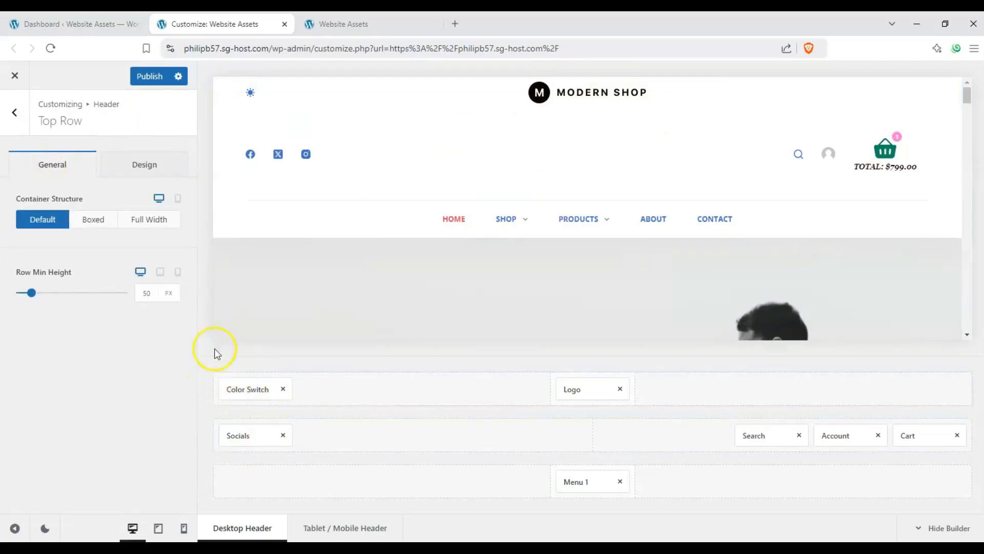
{"action": "left_click", "coordinate": [14, 112]}
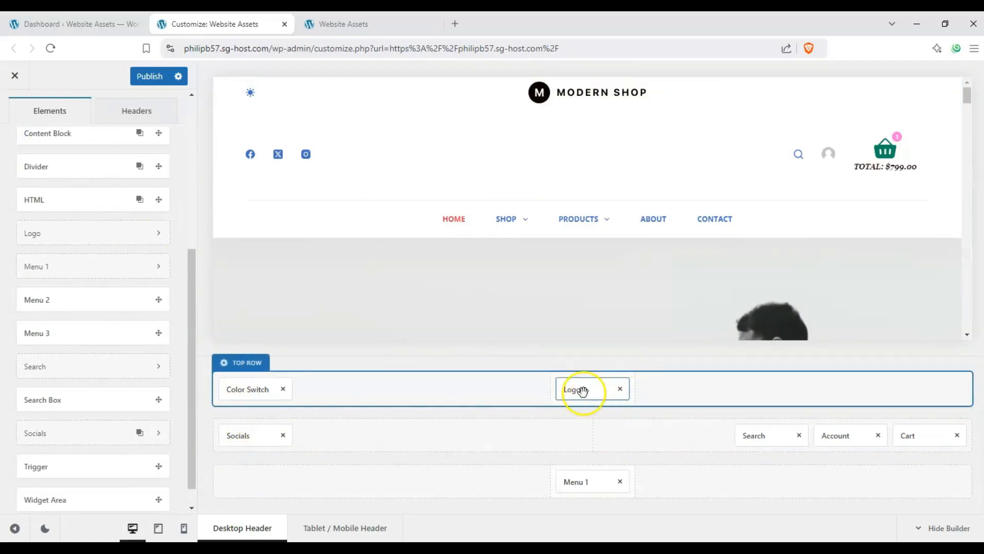
{"action": "left_click_drag", "start_coordinate": [582, 394], "coordinate": [593, 440]}
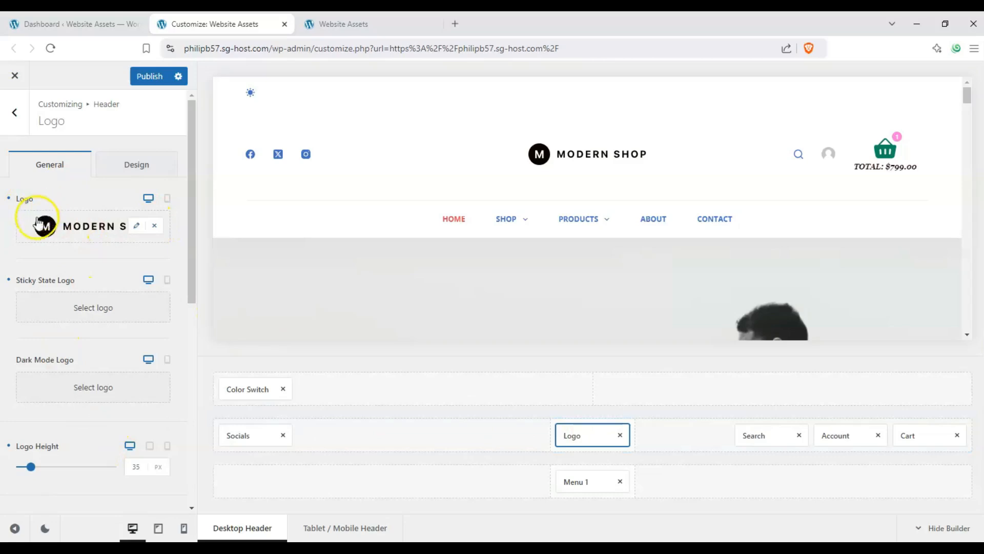
Replace the logo image with Screenshot-2024-09-30-175741.png from the media library.
{"action": "left_click", "coordinate": [136, 226]}
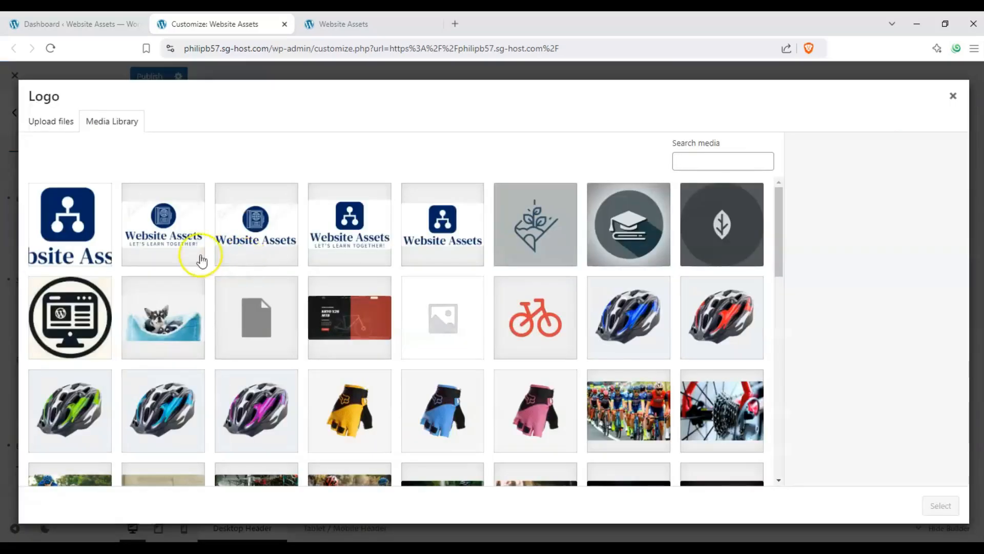
{"action": "left_click", "coordinate": [183, 251]}
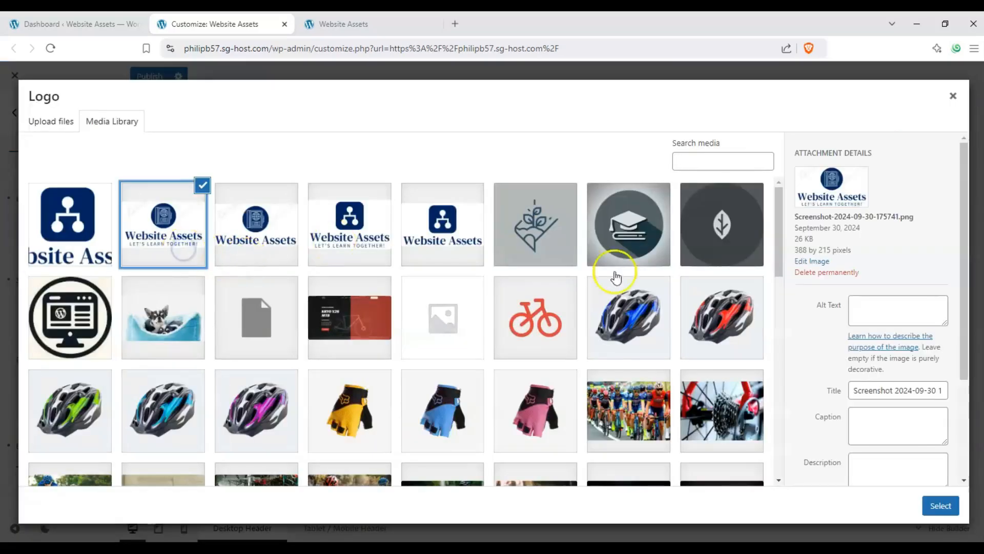
{"action": "left_click", "coordinate": [936, 503]}
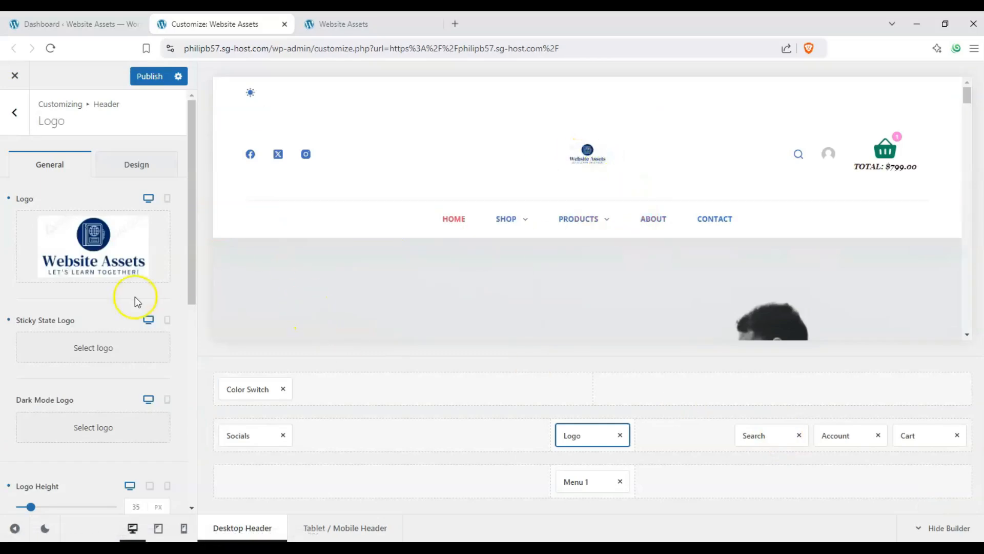
Set the desktop Logo Height to 83 px.
{"action": "scroll", "coordinate": [131, 281], "scroll_direction": "down", "scroll_amount": 3}
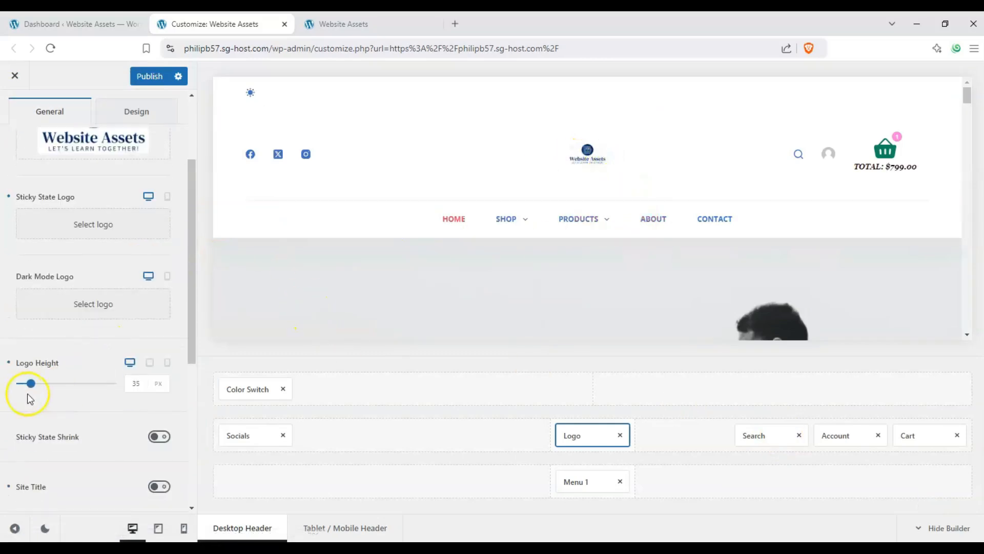
{"action": "mouse_move", "coordinate": [30, 389]}
{"action": "left_mouse_down"}
{"action": "mouse_move", "coordinate": [55, 387]}
{"action": "mouse_move", "coordinate": [44, 387]}
{"action": "left_mouse_up"}
{"action": "scroll", "coordinate": [46, 387], "scroll_direction": "up", "scroll_amount": 3}
{"action": "scroll", "coordinate": [97, 303], "scroll_direction": "down", "scroll_amount": 1}
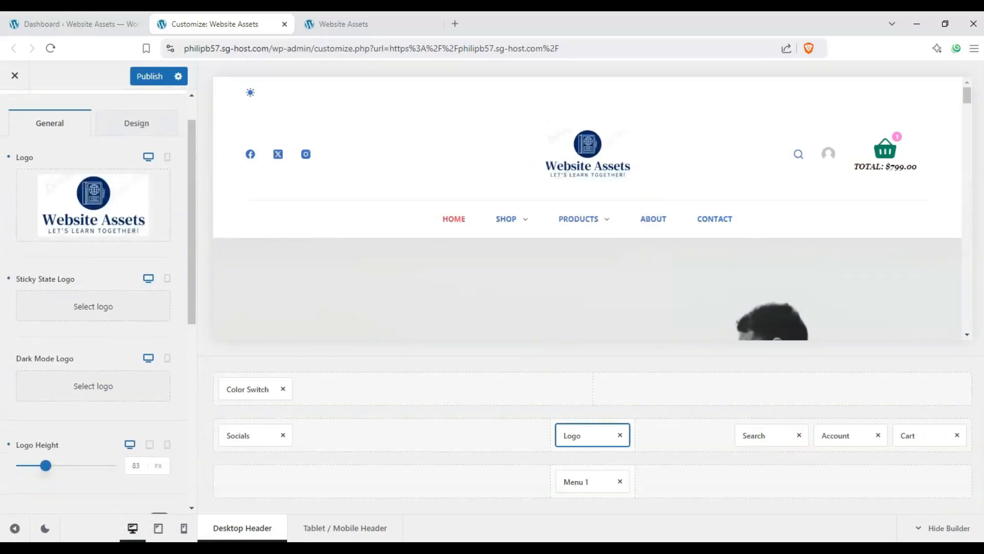
Compare the logo's mobile and desktop versions and examine the other general settings of the Logo element.
{"action": "left_click", "coordinate": [168, 157]}
{"action": "left_click", "coordinate": [148, 158]}
{"action": "left_click", "coordinate": [168, 158]}
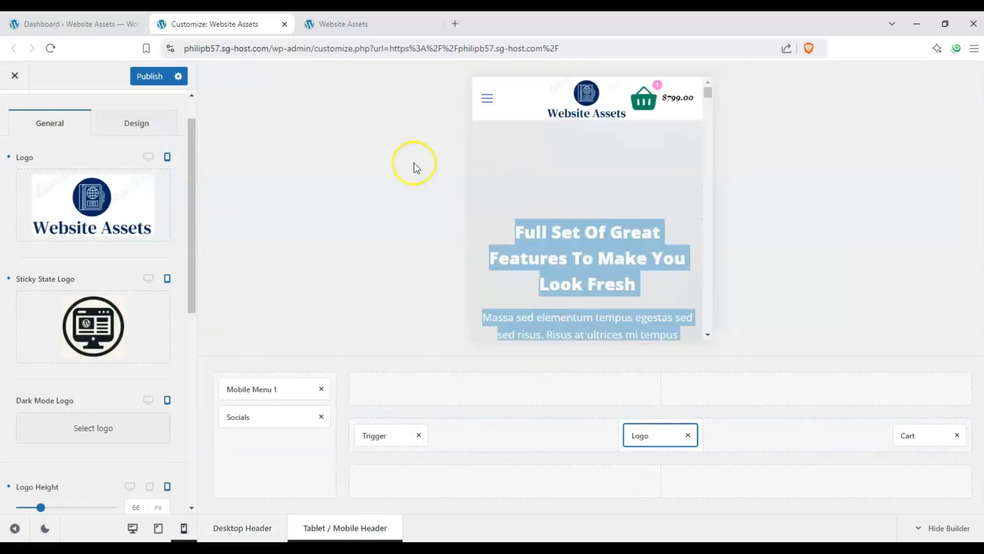
{"action": "left_click", "coordinate": [148, 157]}
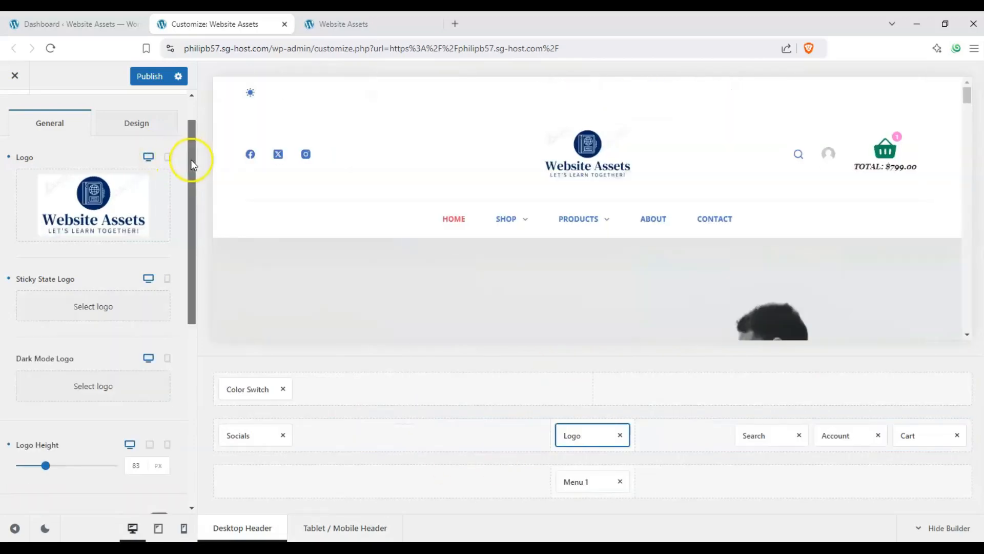
{"action": "left_click_drag", "start_coordinate": [190, 158], "coordinate": [191, 193]}
{"action": "left_click_drag", "start_coordinate": [188, 259], "coordinate": [207, 130]}
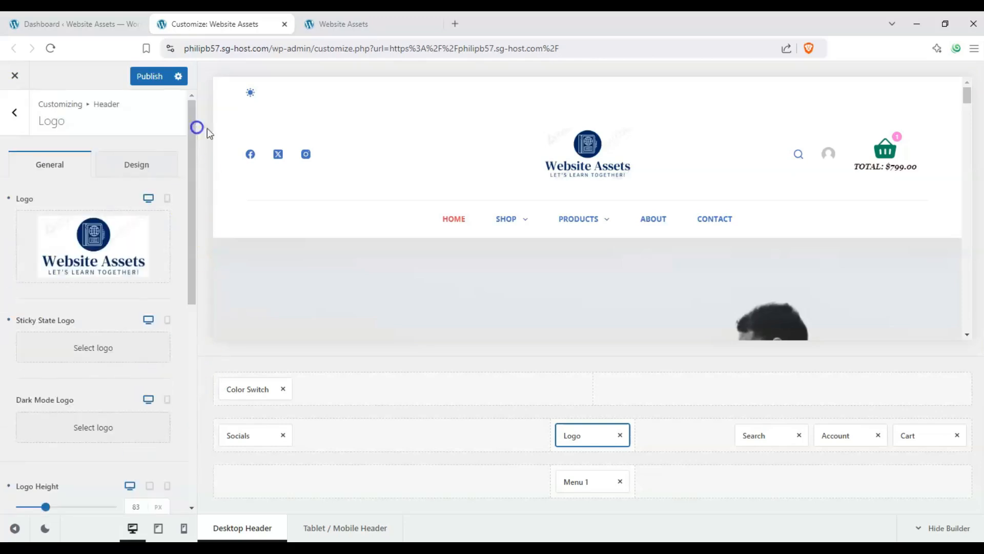
Examine the settings of the Search, Account, Cart, Socials, Color Switch and Logo elements, and return to the header elements list.
{"action": "left_click", "coordinate": [758, 436]}
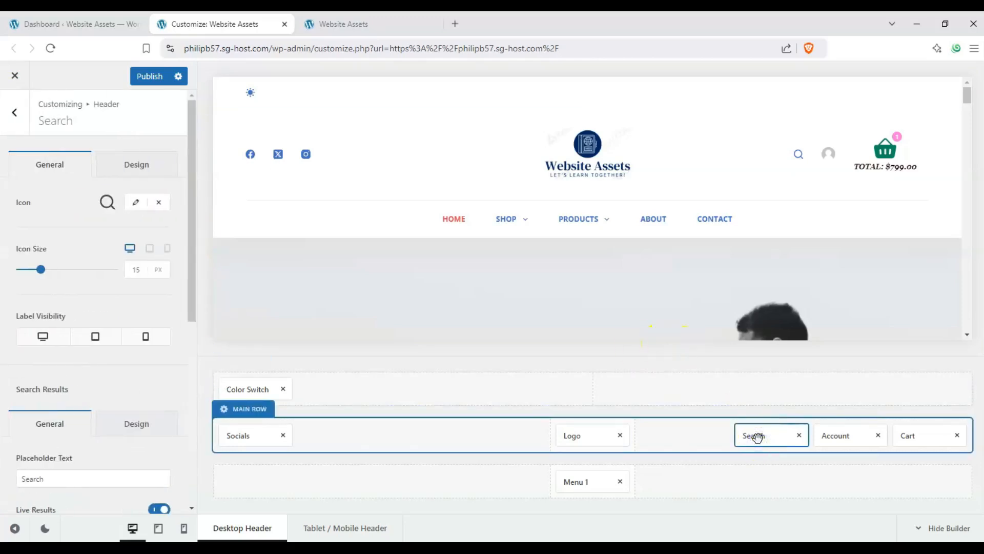
{"action": "left_click", "coordinate": [848, 435]}
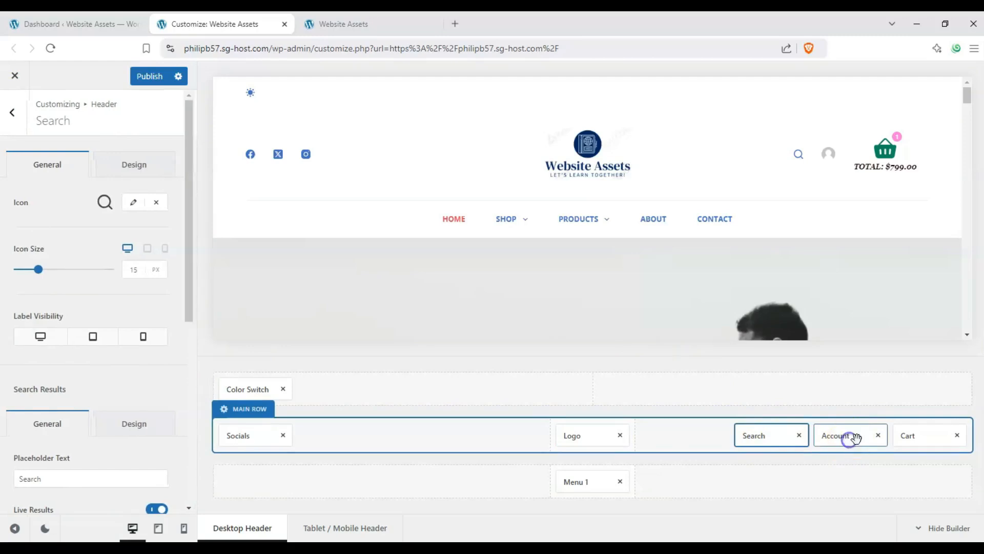
{"action": "left_click", "coordinate": [907, 435]}
{"action": "left_click", "coordinate": [251, 435]}
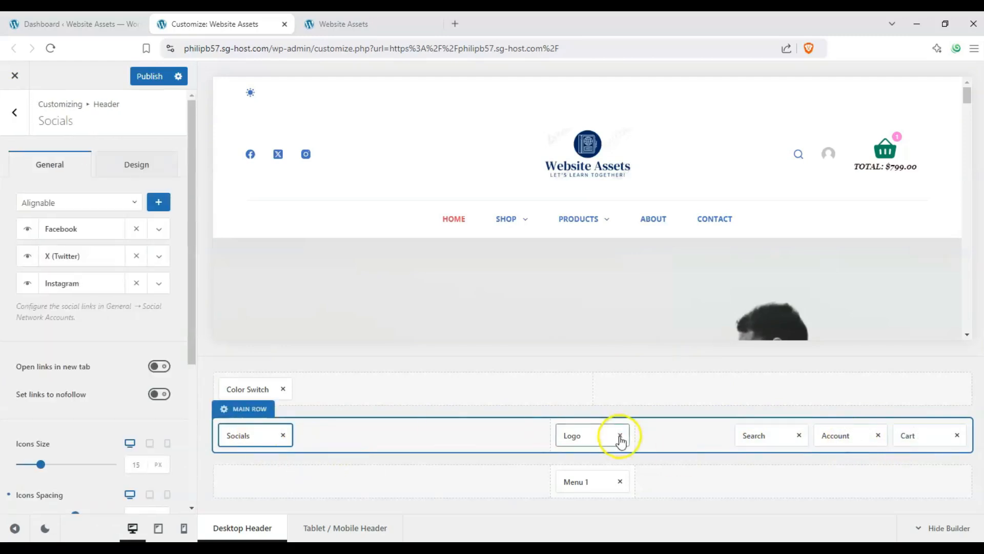
{"action": "left_click", "coordinate": [585, 436]}
{"action": "left_click", "coordinate": [255, 439]}
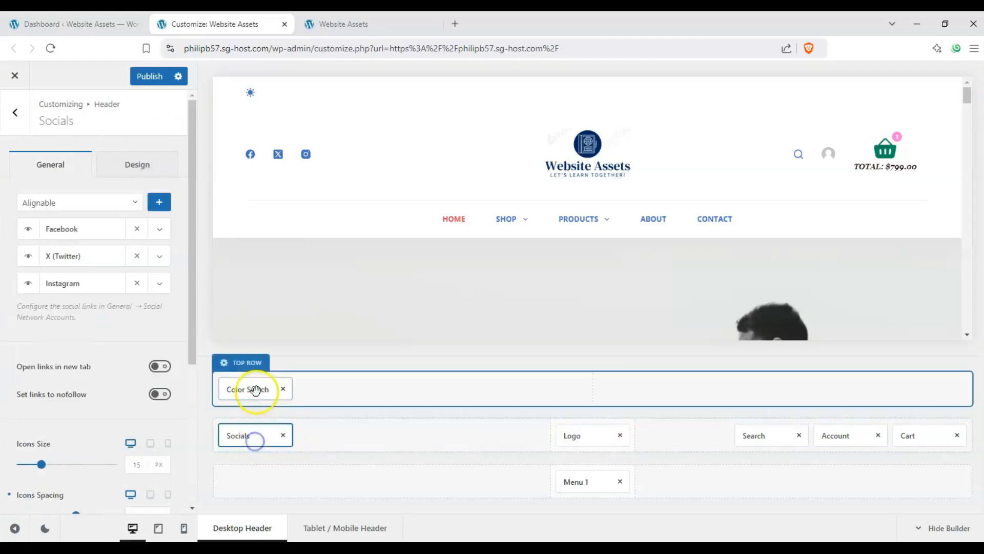
{"action": "left_click", "coordinate": [255, 389]}
{"action": "left_click", "coordinate": [260, 440]}
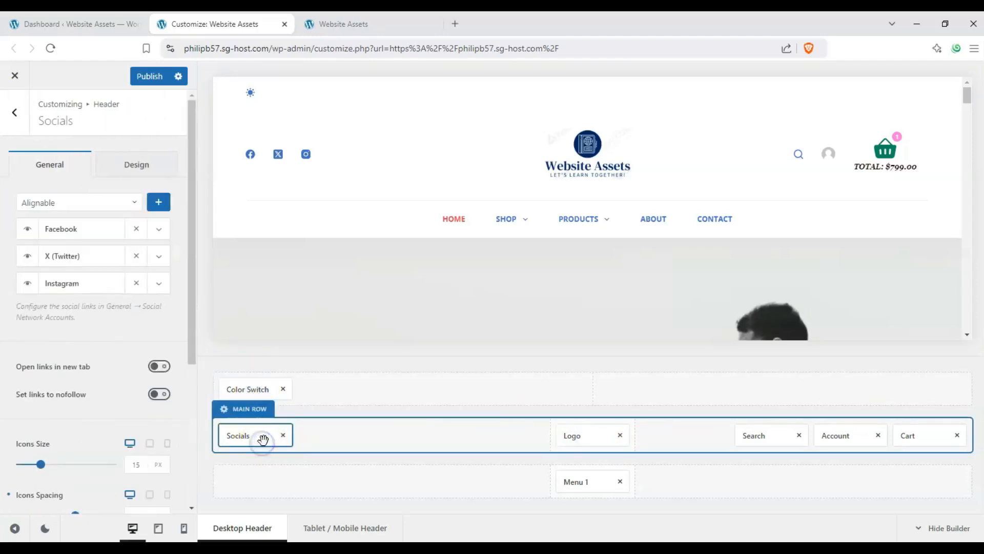
{"action": "left_click", "coordinate": [589, 439]}
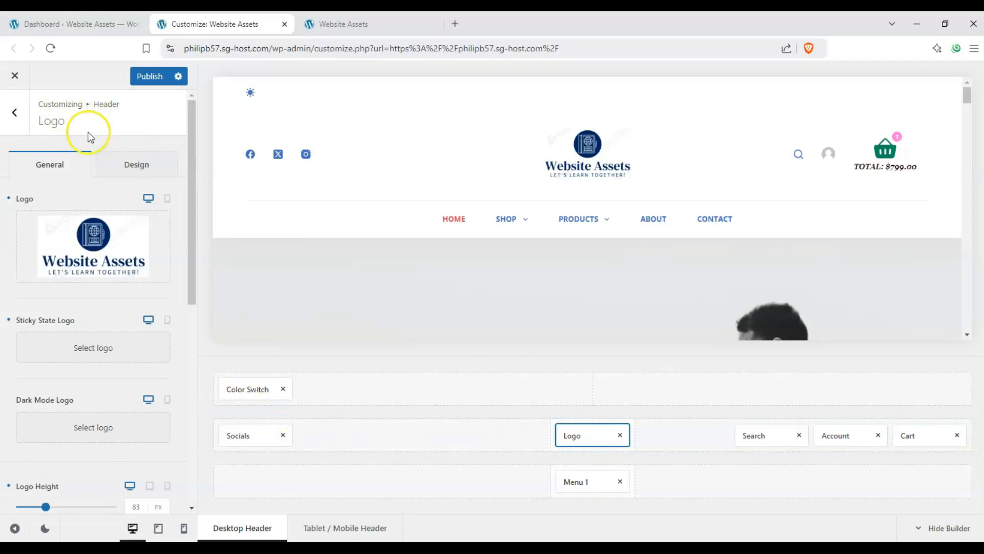
{"action": "left_click", "coordinate": [14, 114]}
{"action": "scroll", "coordinate": [48, 308], "scroll_direction": "up", "scroll_amount": 5}
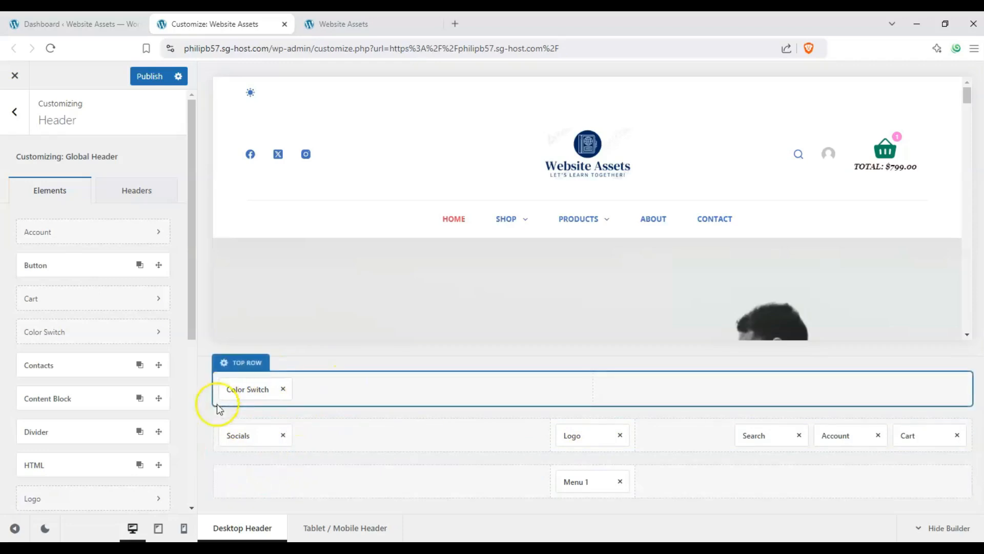
Try the Default and Full Width container structures for the header's Main Row, and set it to Boxed.
{"action": "left_click", "coordinate": [223, 409]}
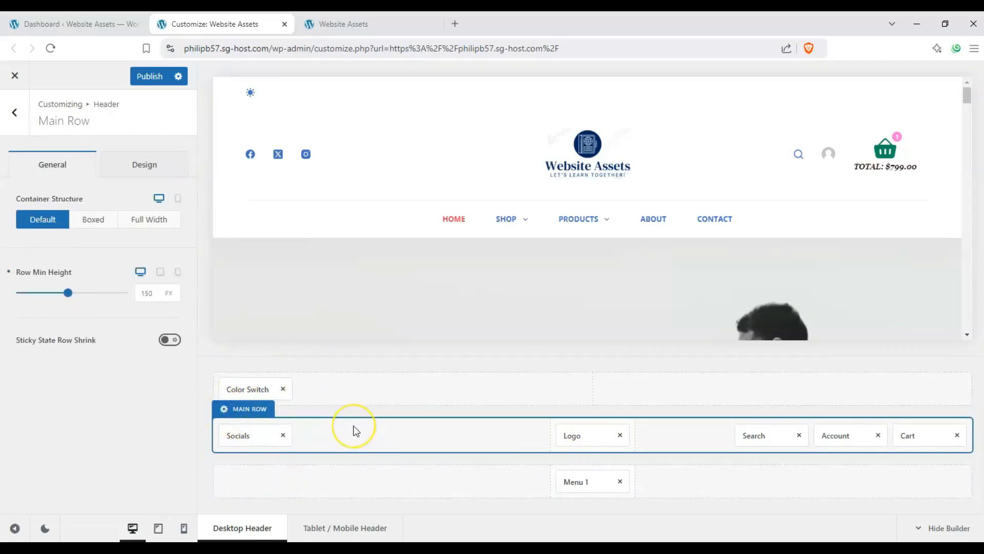
{"action": "left_click", "coordinate": [99, 224]}
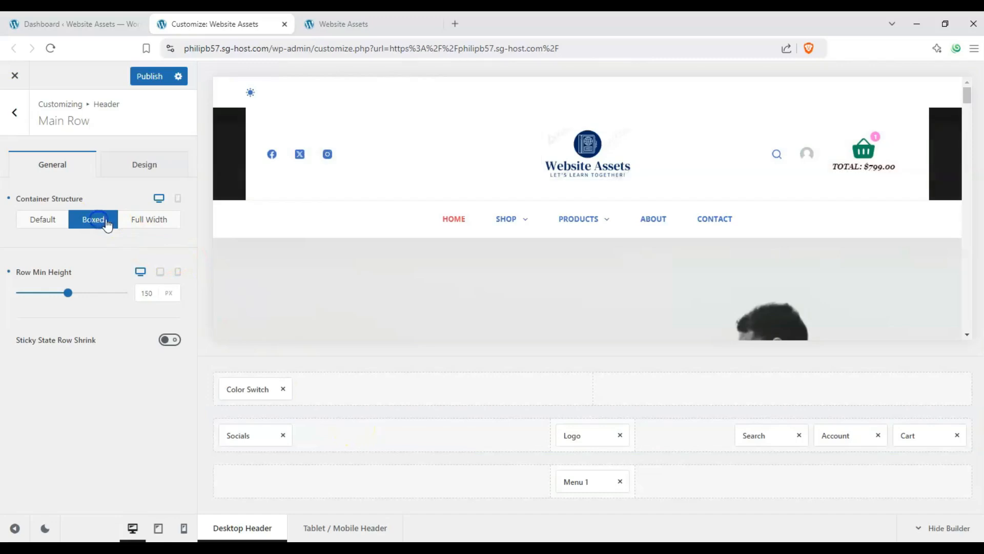
{"action": "left_click", "coordinate": [44, 225]}
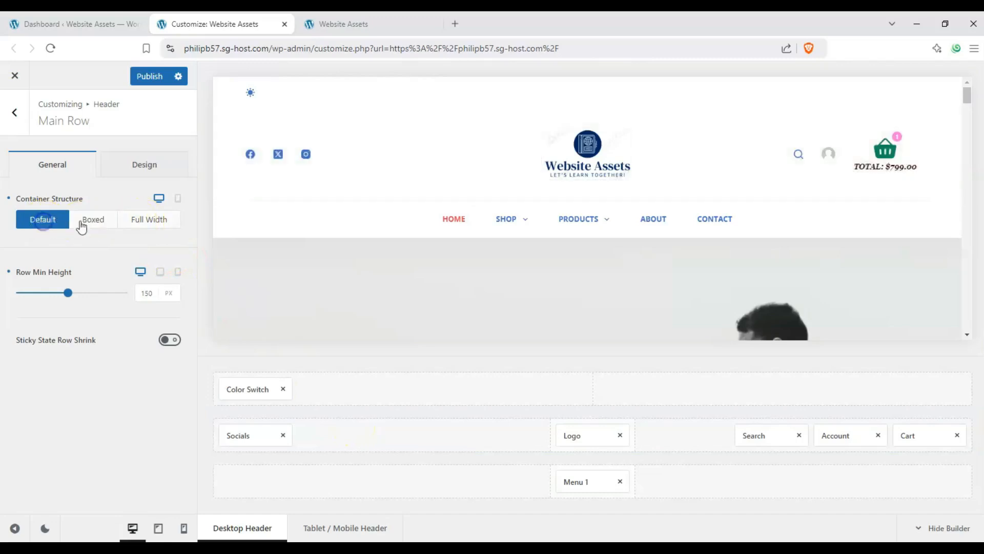
{"action": "left_click", "coordinate": [90, 223]}
{"action": "left_click", "coordinate": [138, 224]}
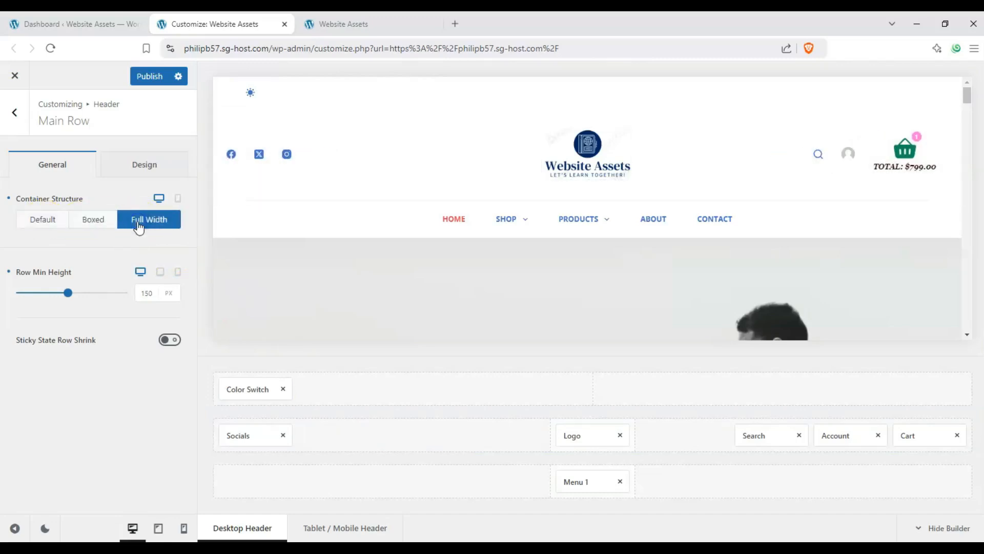
{"action": "left_click", "coordinate": [86, 222]}
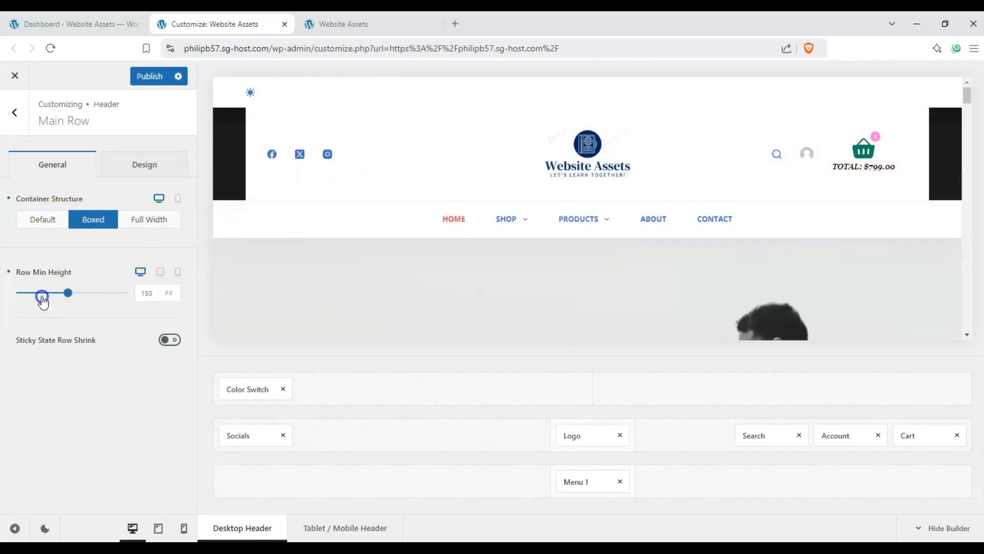
Set the Main Row's minimum height to 40 px on desktop and 170 px on mobile.
{"action": "mouse_move", "coordinate": [43, 301]}
{"action": "left_mouse_down"}
{"action": "mouse_move", "coordinate": [104, 299]}
{"action": "mouse_move", "coordinate": [25, 302]}
{"action": "left_mouse_up"}
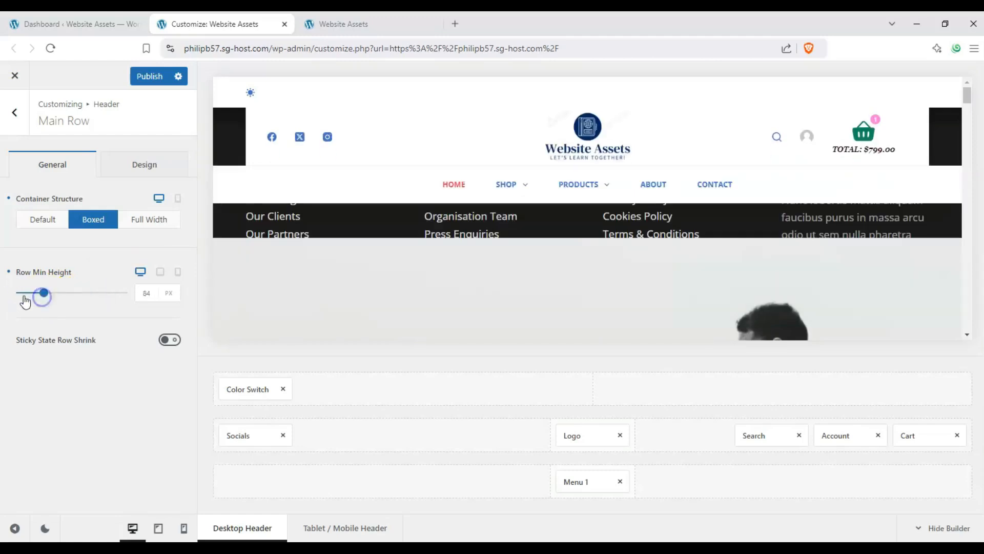
{"action": "left_click", "coordinate": [177, 274]}
{"action": "left_click", "coordinate": [77, 295]}
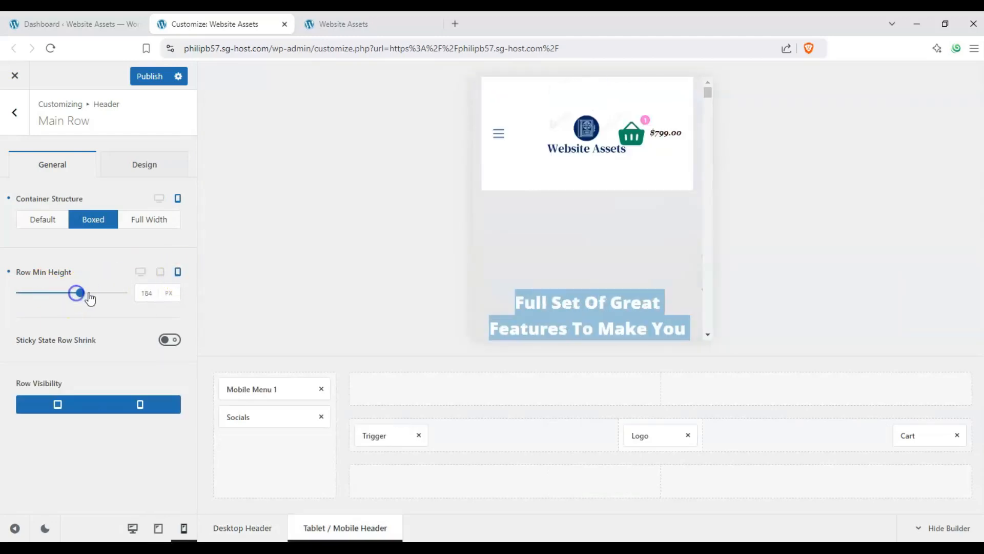
{"action": "left_click_drag", "start_coordinate": [74, 297], "coordinate": [73, 297]}
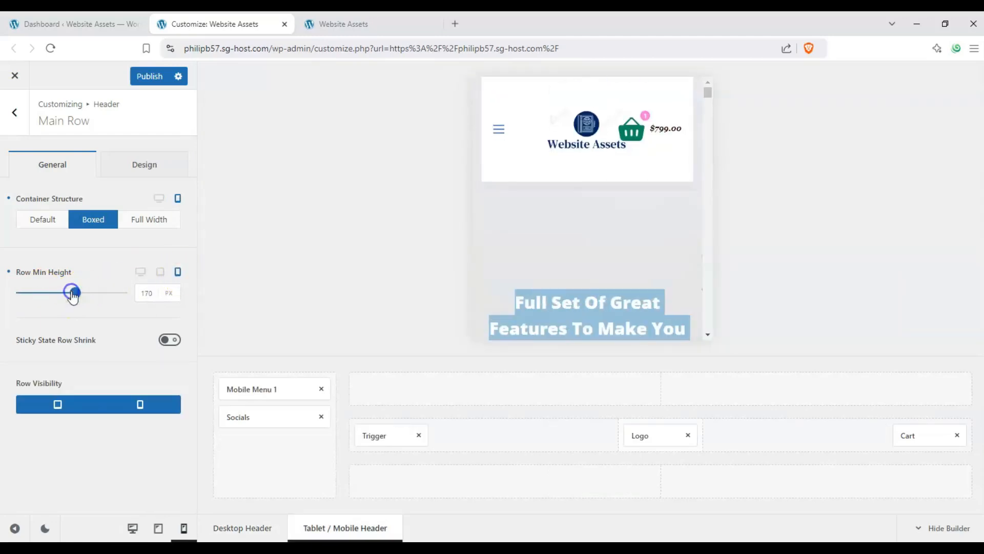
{"action": "left_click", "coordinate": [140, 273]}
{"action": "left_click", "coordinate": [167, 342]}
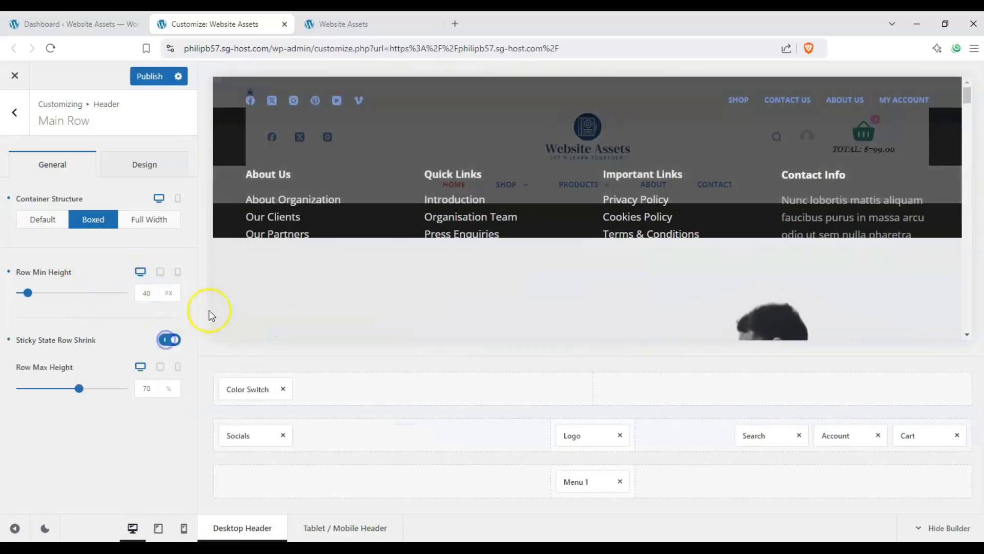
Try 33% and 97% as the Main Row's maximum height in the sticky state, checking the page preview.
{"action": "left_click_drag", "start_coordinate": [41, 388], "coordinate": [23, 388]}
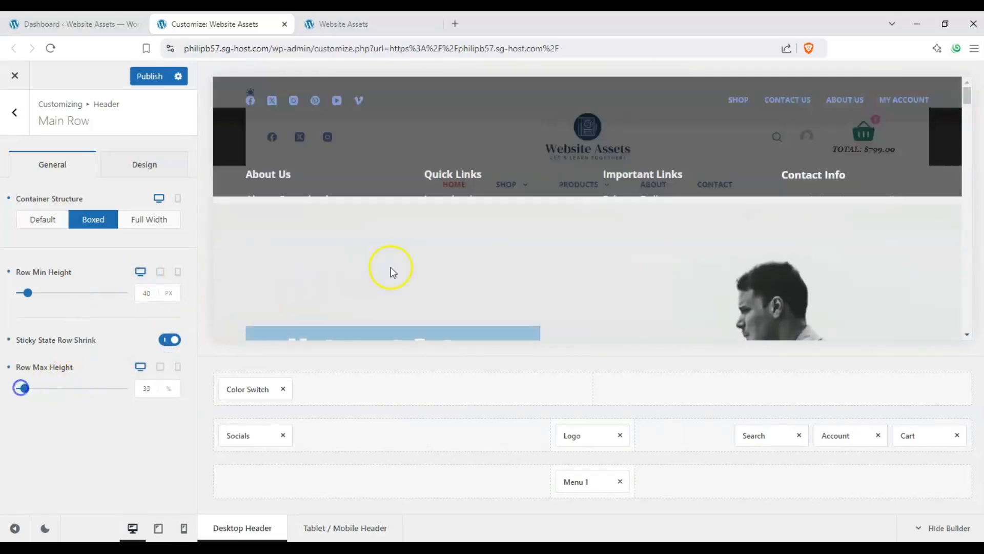
{"action": "scroll", "coordinate": [369, 272], "scroll_direction": "down", "scroll_amount": 4}
{"action": "scroll", "coordinate": [327, 273], "scroll_direction": "up", "scroll_amount": 1}
{"action": "scroll", "coordinate": [322, 275], "scroll_direction": "up", "scroll_amount": 3}
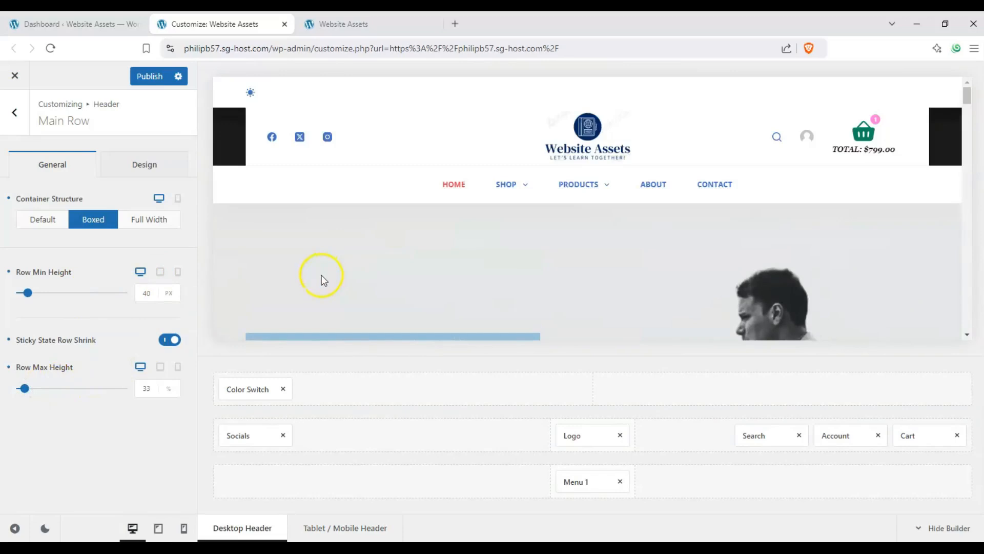
{"action": "scroll", "coordinate": [321, 279], "scroll_direction": "down", "scroll_amount": 5}
{"action": "scroll", "coordinate": [320, 283], "scroll_direction": "up", "scroll_amount": 4}
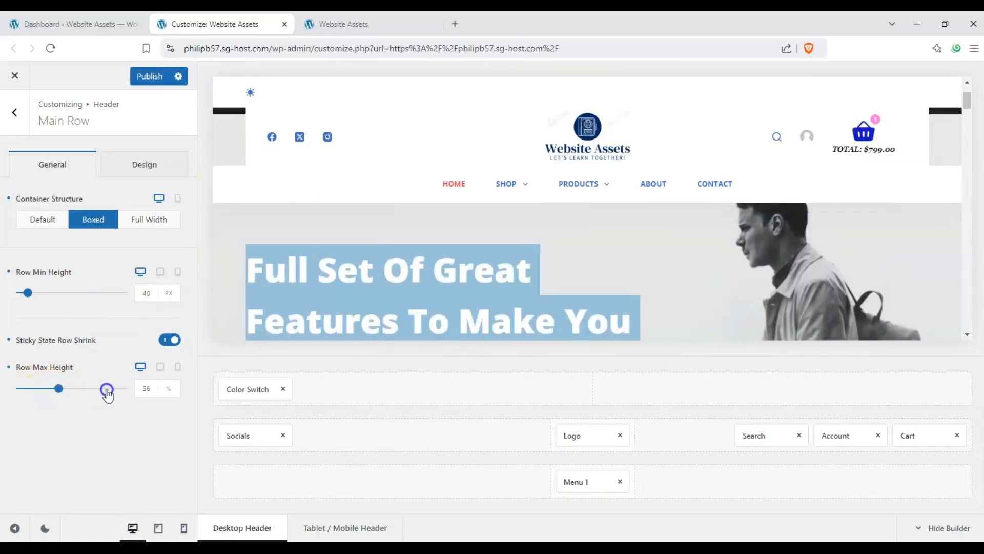
{"action": "left_click_drag", "start_coordinate": [107, 389], "coordinate": [119, 388]}
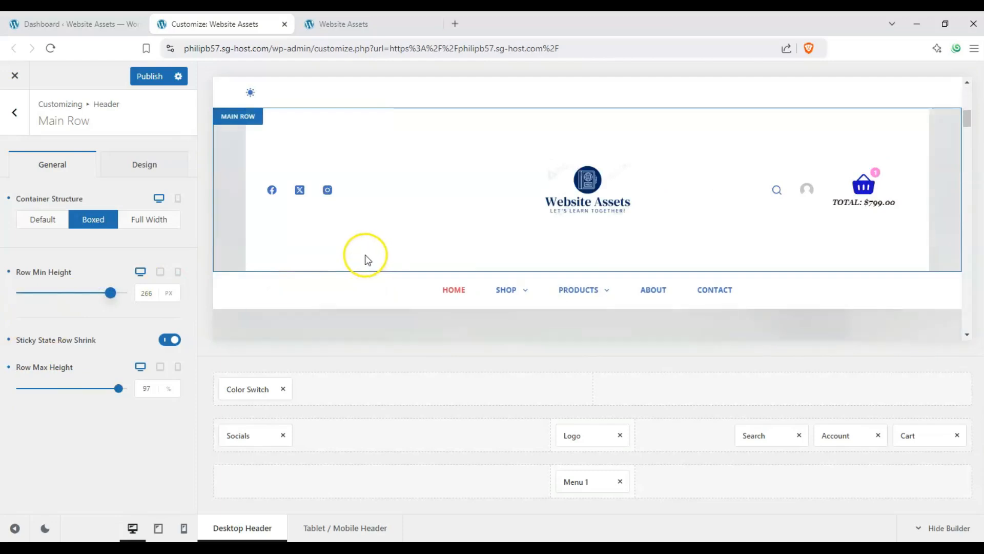
Disable Sticky State Row Shrink for the Main Row and set its desktop minimum height to 25 px.
{"action": "left_click", "coordinate": [172, 340]}
{"action": "left_click", "coordinate": [27, 295]}
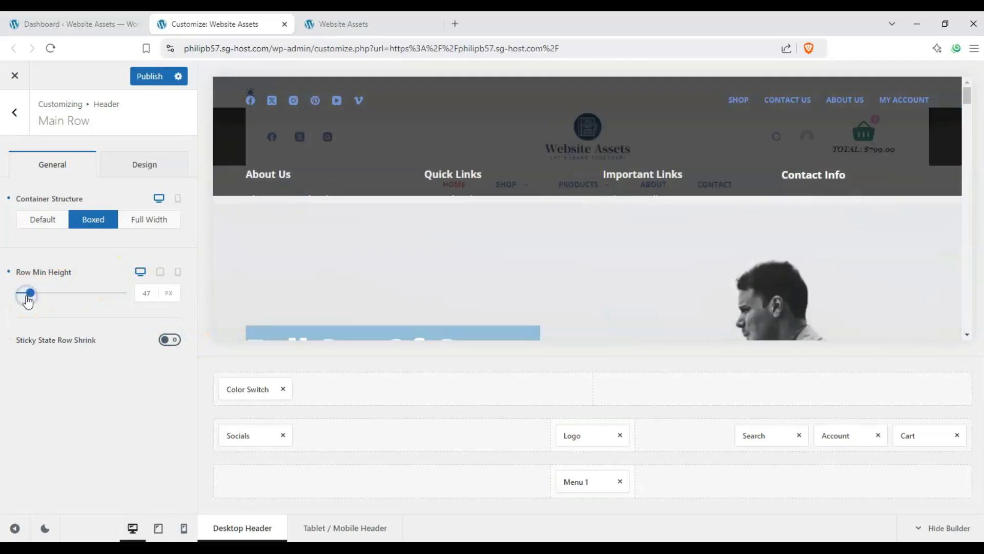
{"action": "left_click_drag", "start_coordinate": [20, 300], "coordinate": [19, 299]}
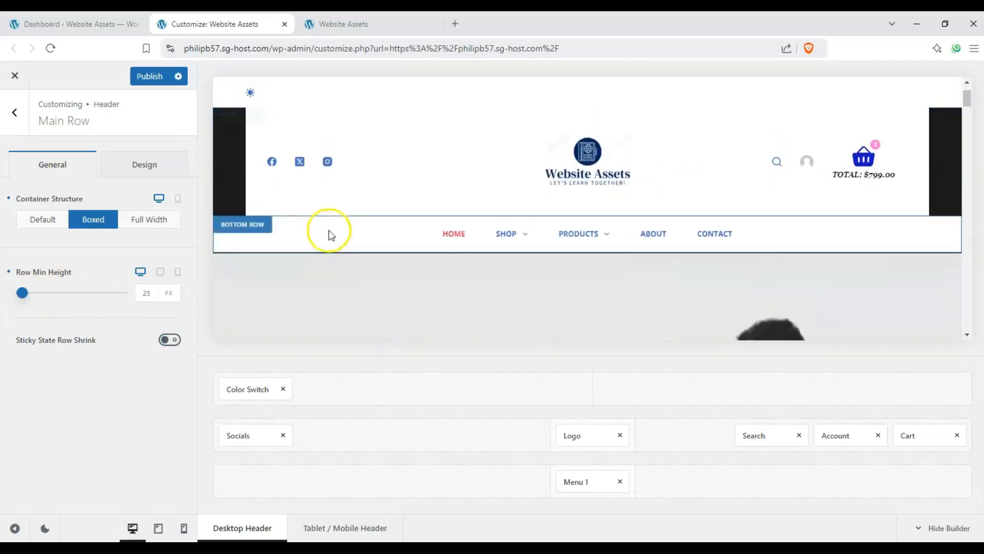
Try a blue-to-purple gradient as the Main Row's default state background.
{"action": "left_click", "coordinate": [127, 175]}
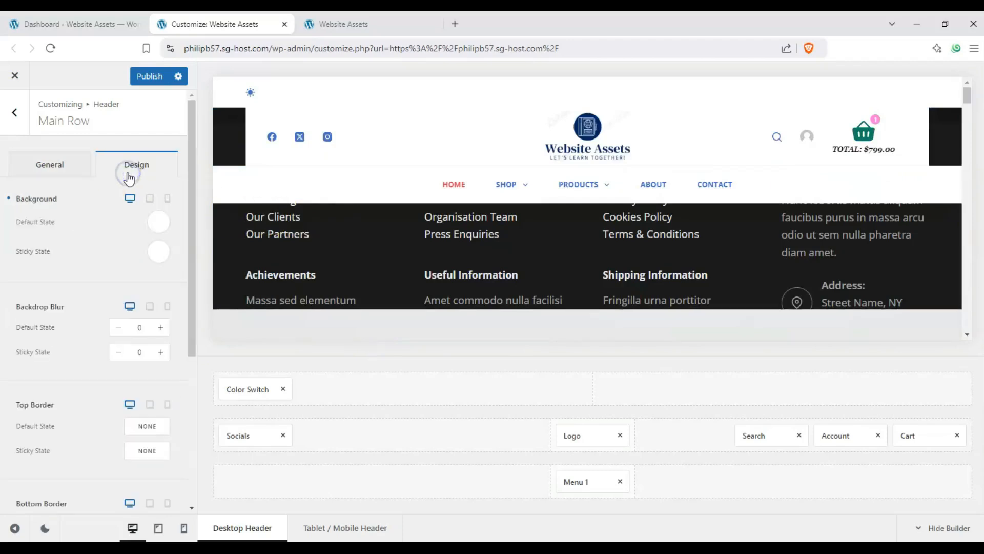
{"action": "left_click", "coordinate": [158, 221]}
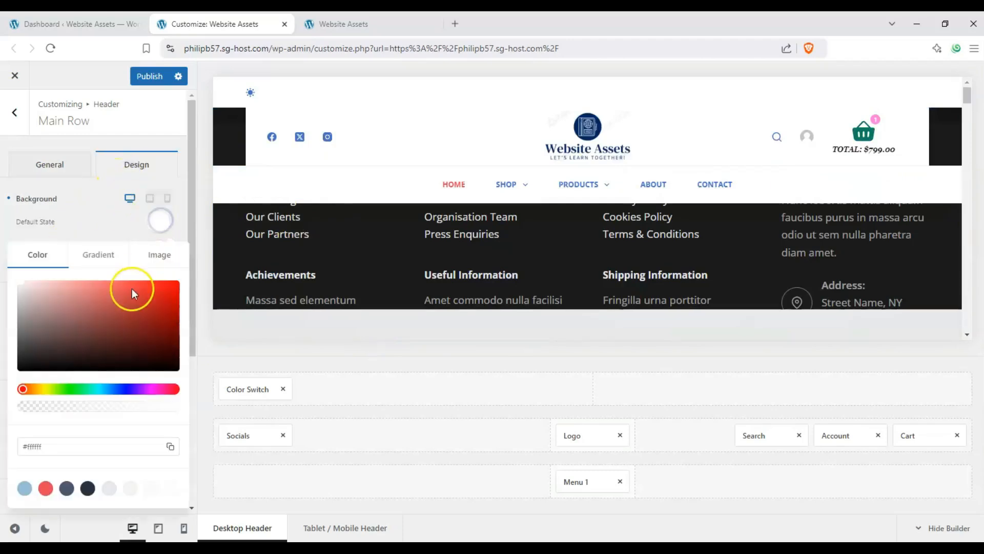
{"action": "left_click", "coordinate": [158, 259]}
{"action": "left_click", "coordinate": [99, 255]}
{"action": "left_click", "coordinate": [93, 233]}
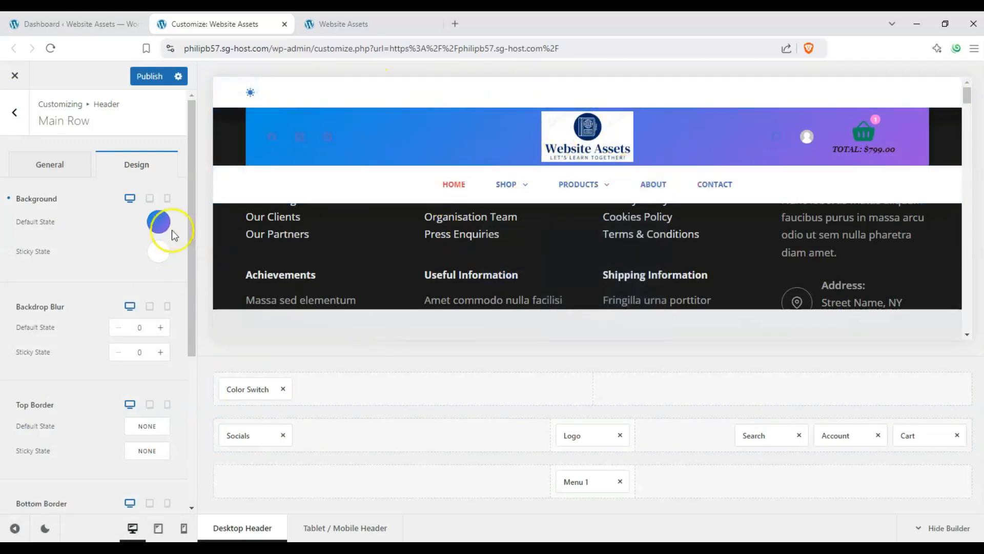
Set the Main Row's default state background to the solid white theme palette color 8.
{"action": "left_click", "coordinate": [159, 223]}
{"action": "left_click", "coordinate": [39, 253]}
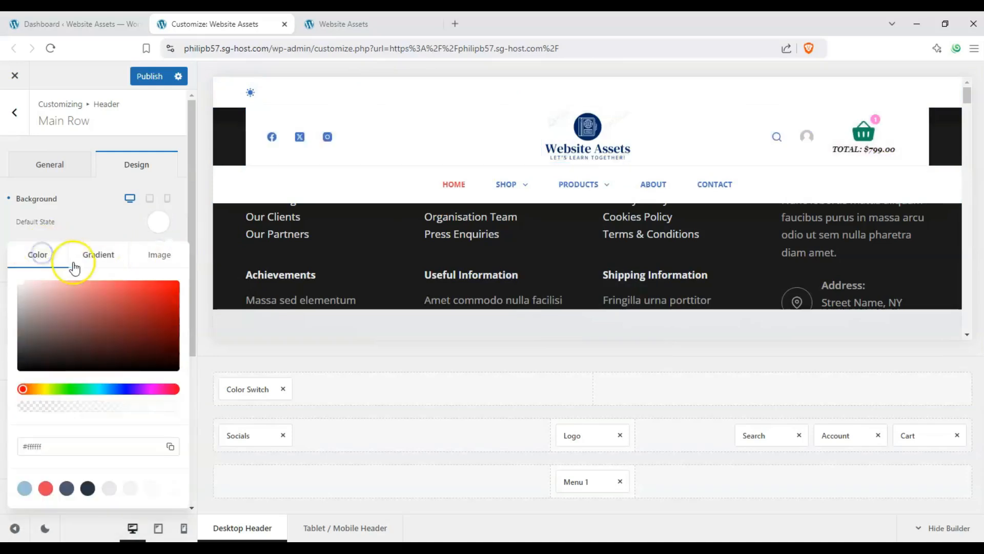
{"action": "left_click", "coordinate": [174, 487]}
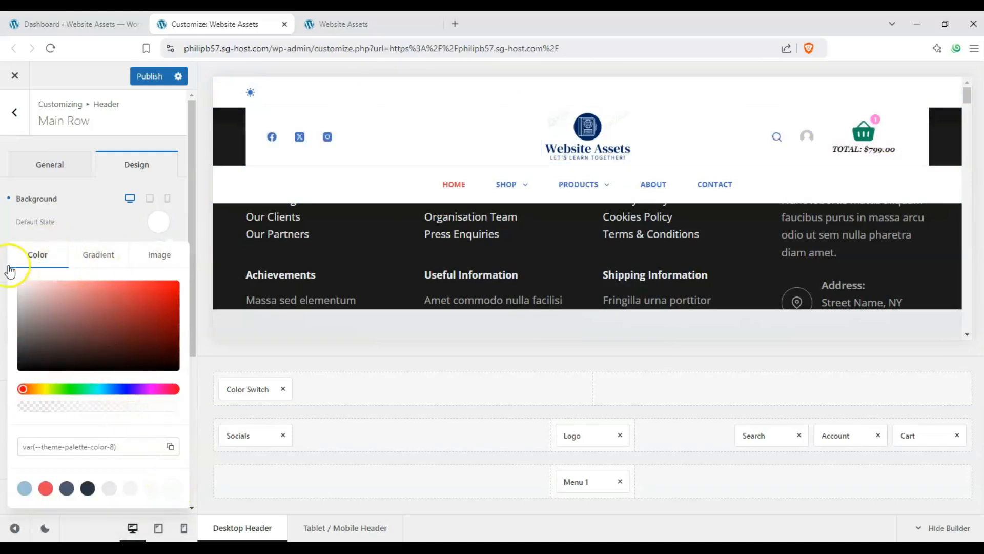
{"action": "left_click", "coordinate": [116, 227]}
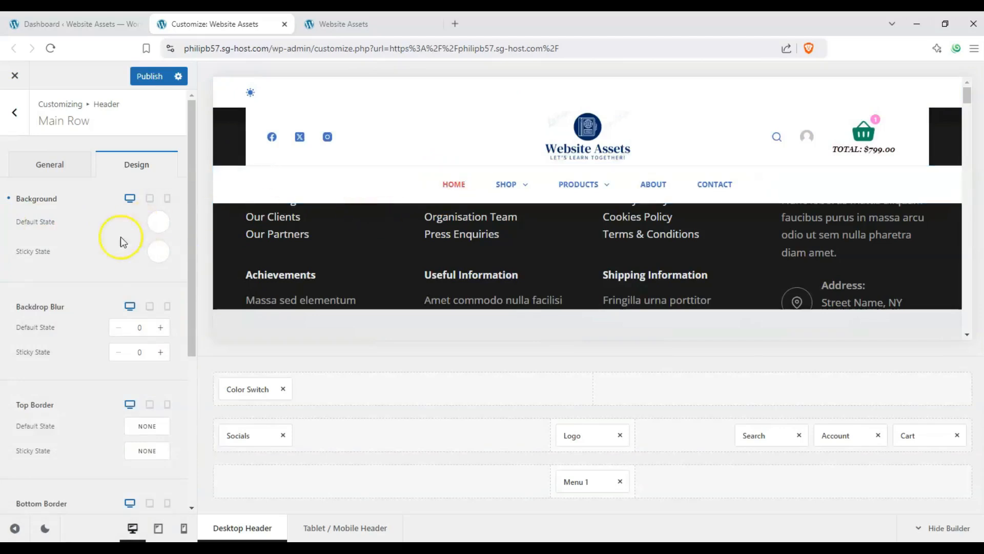
Review the Main Row's blur, border, shadow and border radius design settings, and return to the header elements list.
{"action": "scroll", "coordinate": [86, 283], "scroll_direction": "down", "scroll_amount": 5}
{"action": "scroll", "coordinate": [85, 283], "scroll_direction": "up", "scroll_amount": 4}
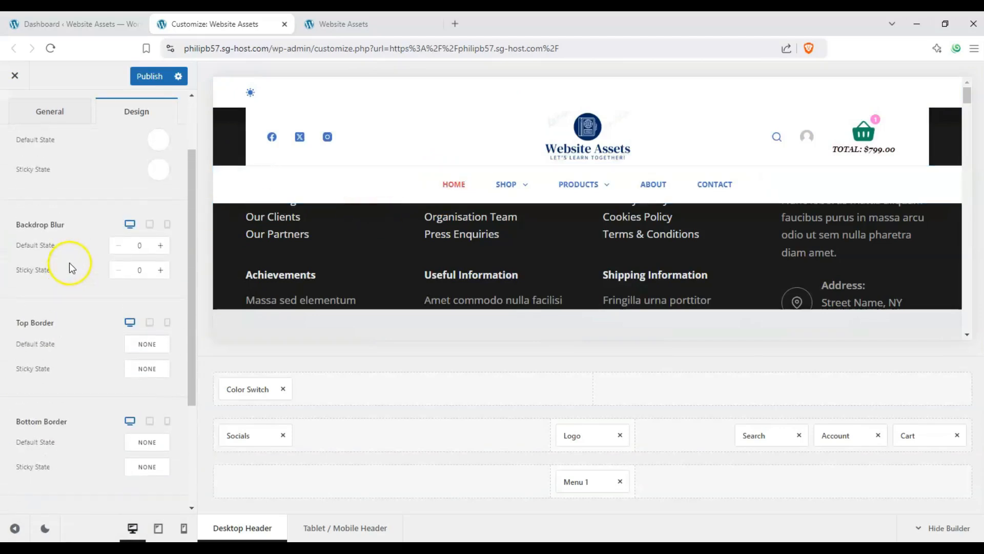
{"action": "scroll", "coordinate": [94, 312], "scroll_direction": "down", "scroll_amount": 3}
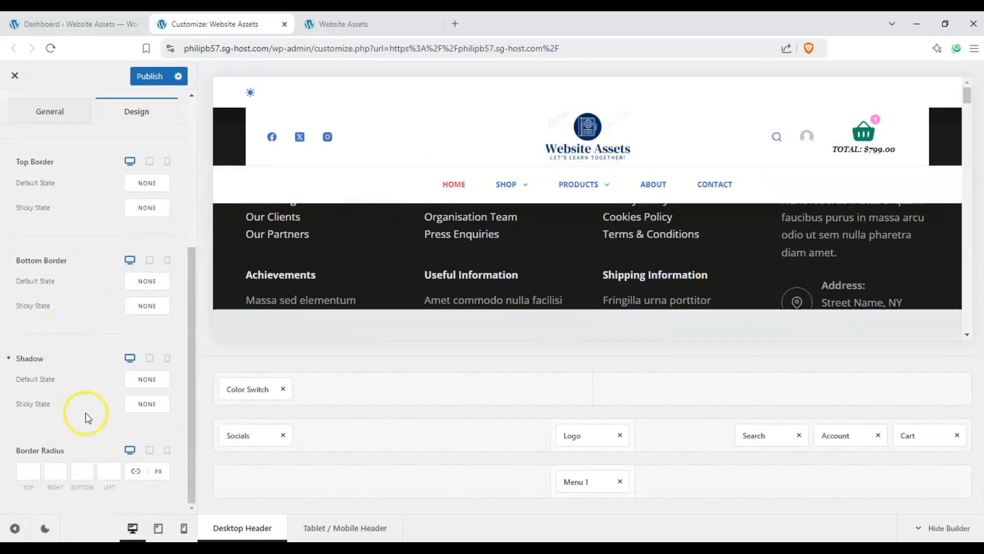
{"action": "scroll", "coordinate": [85, 418], "scroll_direction": "up", "scroll_amount": 5}
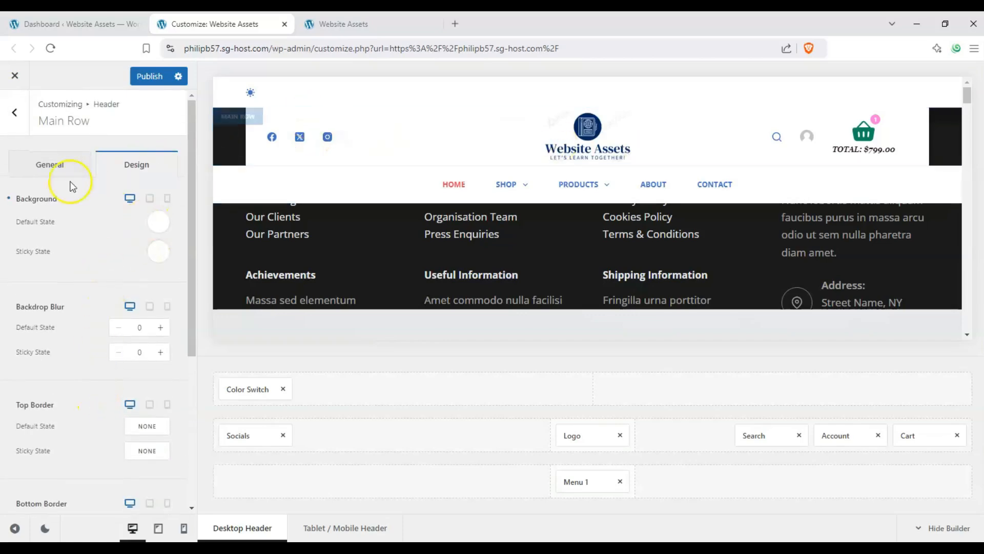
{"action": "left_click", "coordinate": [65, 165]}
{"action": "left_click", "coordinate": [13, 111]}
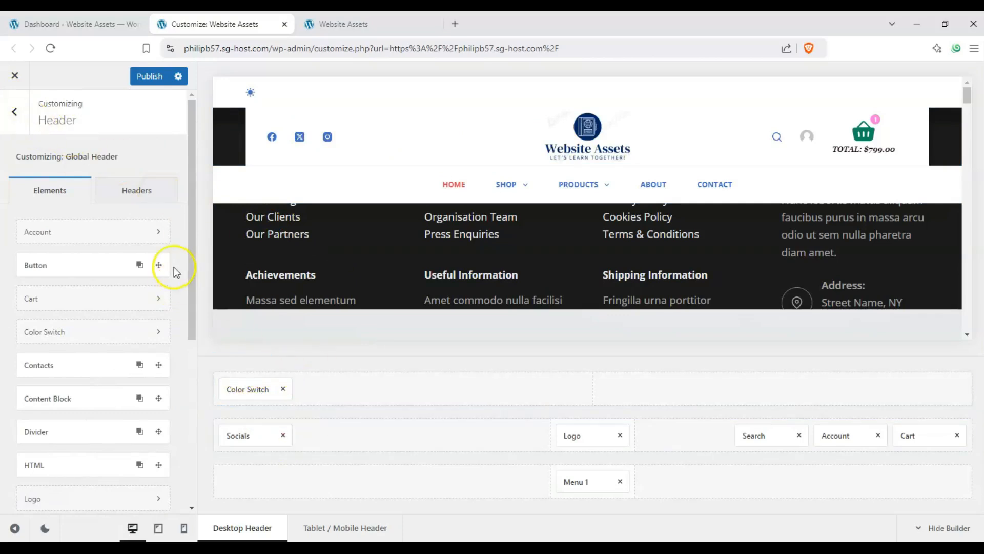
View header 2, switch back to the Global Header and open its settings.
{"action": "left_click", "coordinate": [146, 193]}
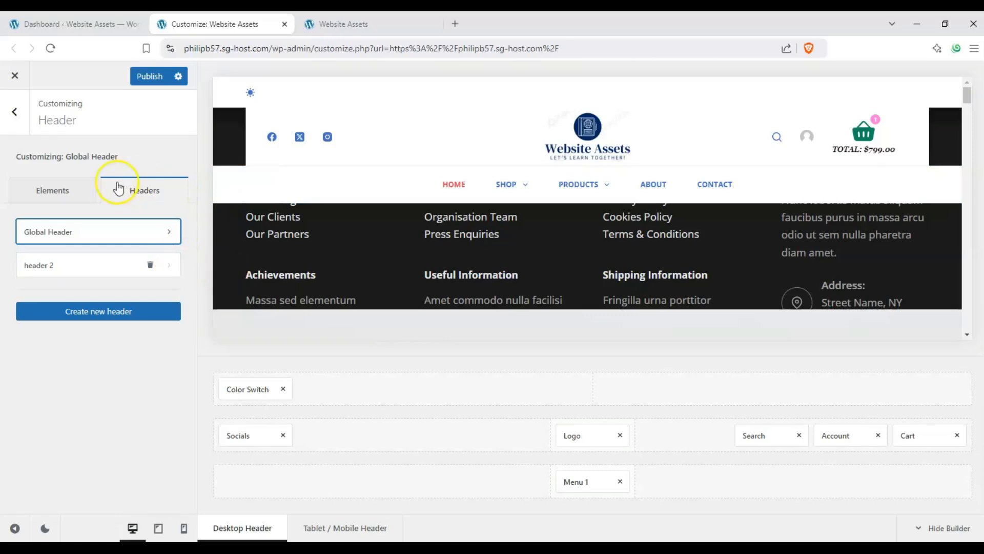
{"action": "left_click", "coordinate": [71, 269]}
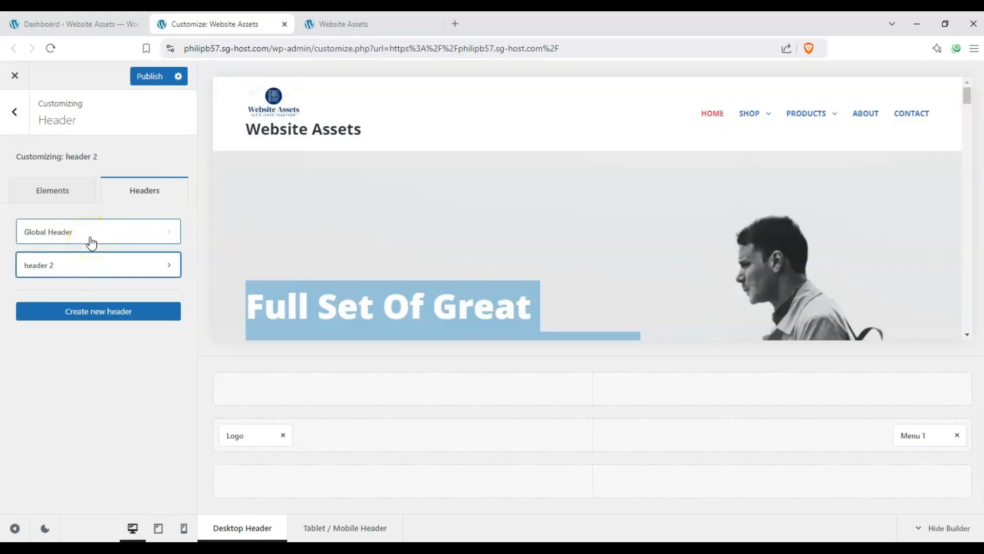
{"action": "left_click", "coordinate": [91, 240]}
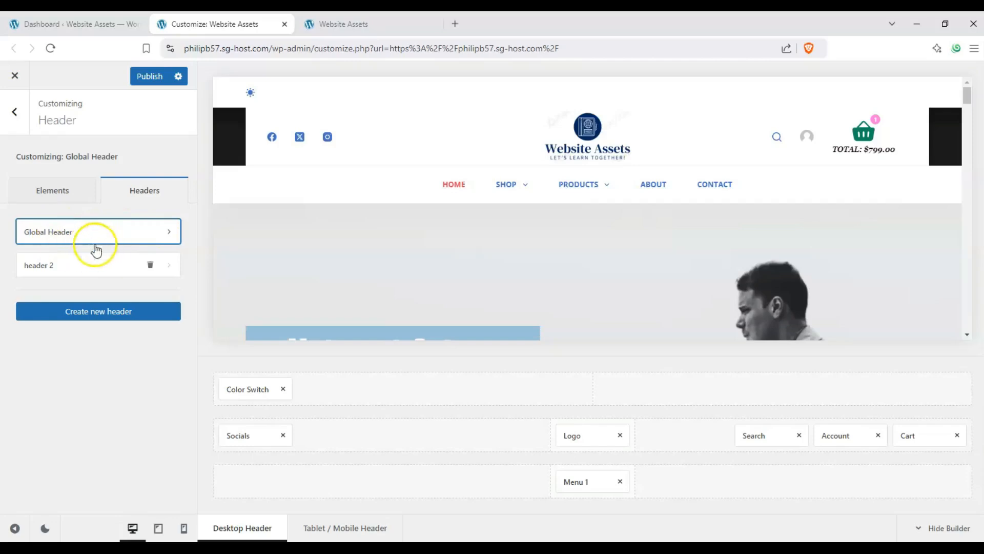
{"action": "left_click", "coordinate": [169, 232]}
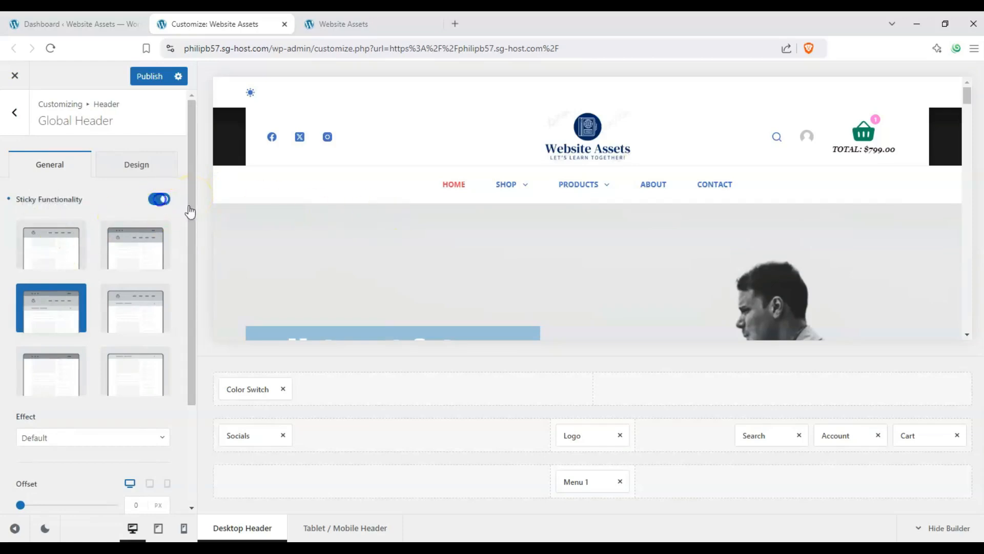
Try the Global Header without Sticky Functionality and with only the main row sticky, and restore the all-rows sticky layout.
{"action": "left_click", "coordinate": [161, 199]}
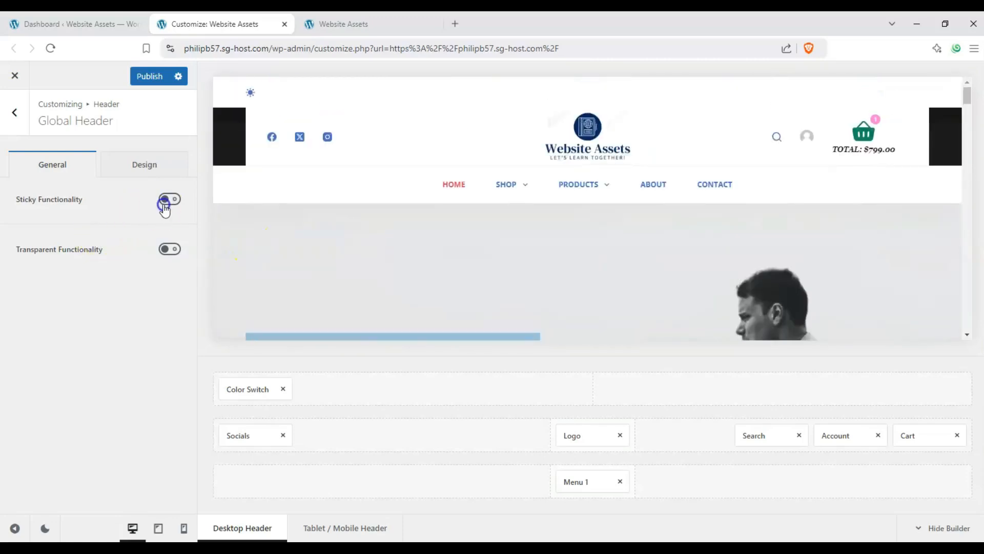
{"action": "left_click", "coordinate": [164, 203]}
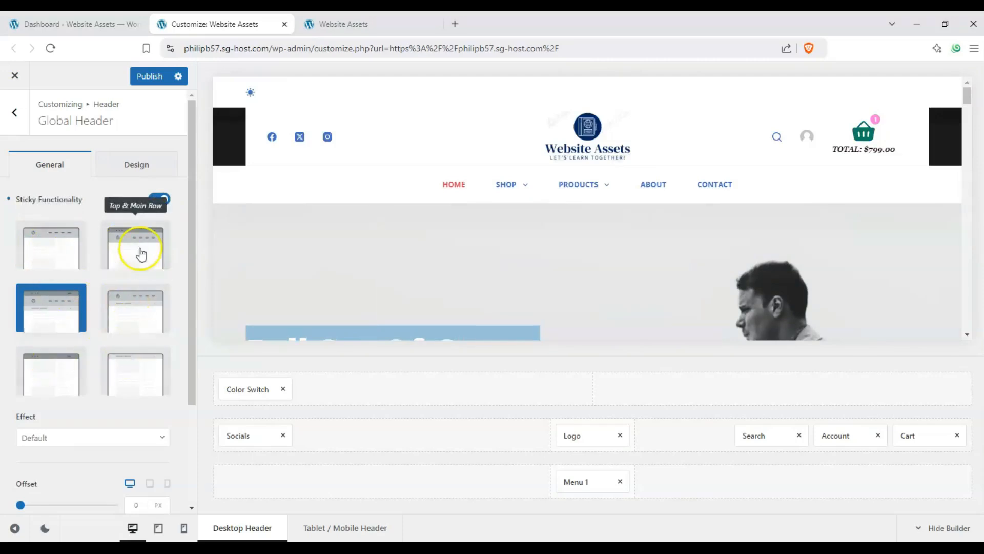
{"action": "left_click", "coordinate": [49, 254]}
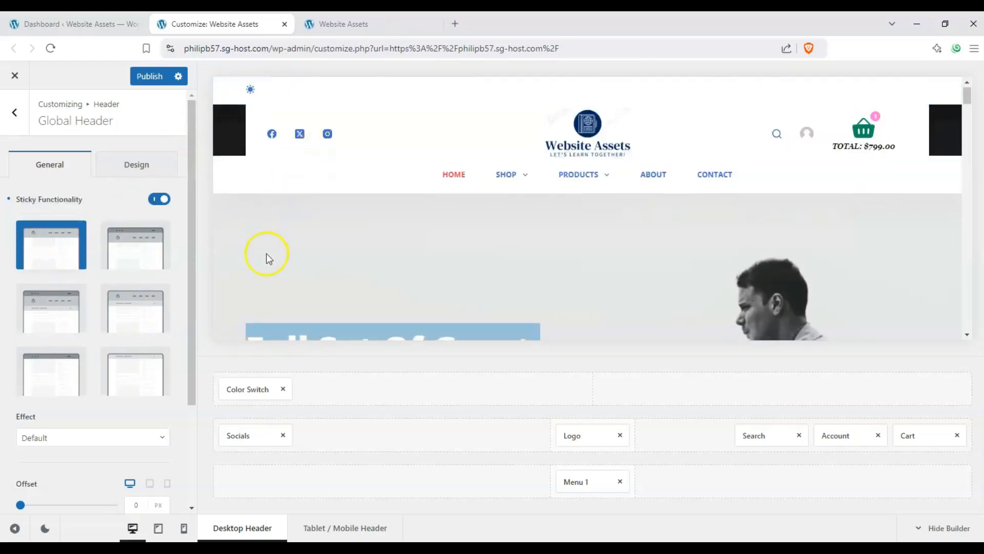
{"action": "scroll", "coordinate": [266, 256], "scroll_direction": "down", "scroll_amount": 3}
{"action": "scroll", "coordinate": [267, 253], "scroll_direction": "up", "scroll_amount": 5}
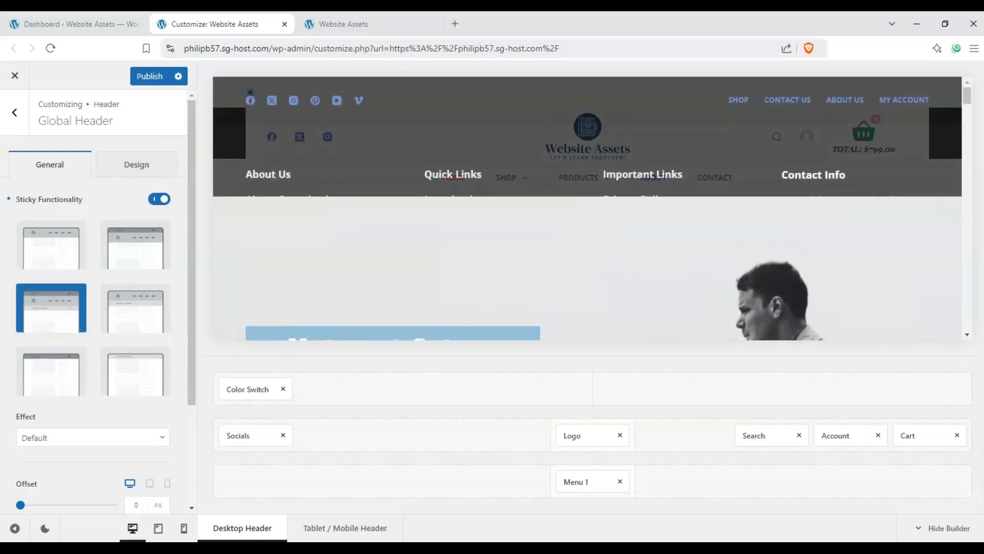
Examine the sticky Effect options, try a desktop Offset of 221 px and reset it to 0 px.
{"action": "scroll", "coordinate": [45, 307], "scroll_direction": "down", "scroll_amount": 3}
{"action": "left_click", "coordinate": [78, 300]}
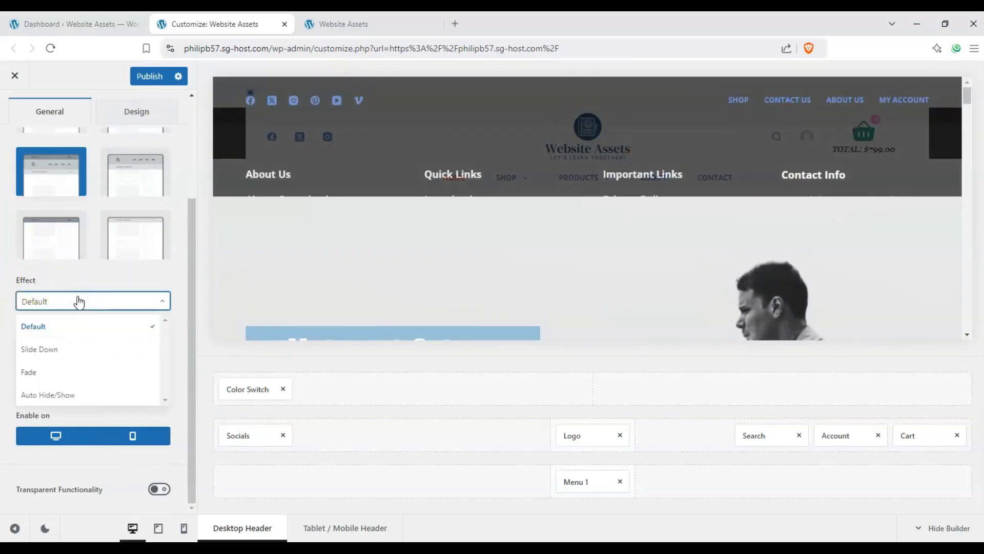
{"action": "left_click", "coordinate": [77, 296]}
{"action": "left_click_drag", "start_coordinate": [49, 368], "coordinate": [86, 374]}
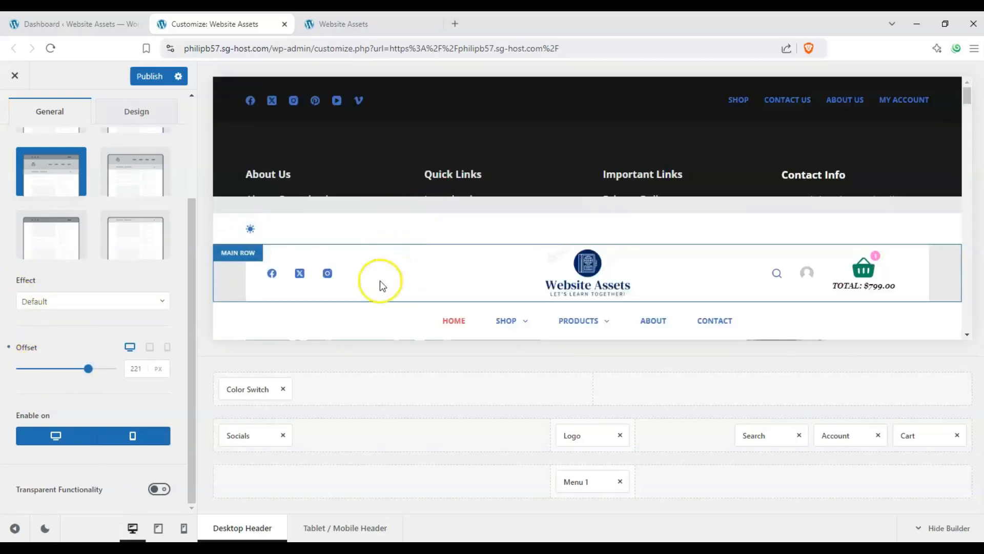
{"action": "left_click_drag", "start_coordinate": [68, 365], "coordinate": [12, 376]}
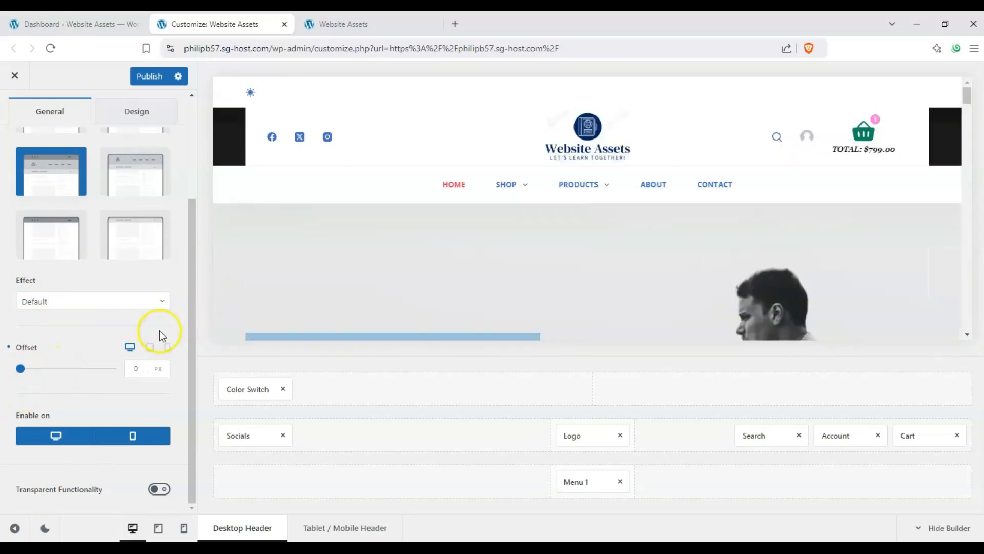
Enable Transparent Functionality and set the Global Header's default state background to red #cf2323.
{"action": "left_click", "coordinate": [158, 489]}
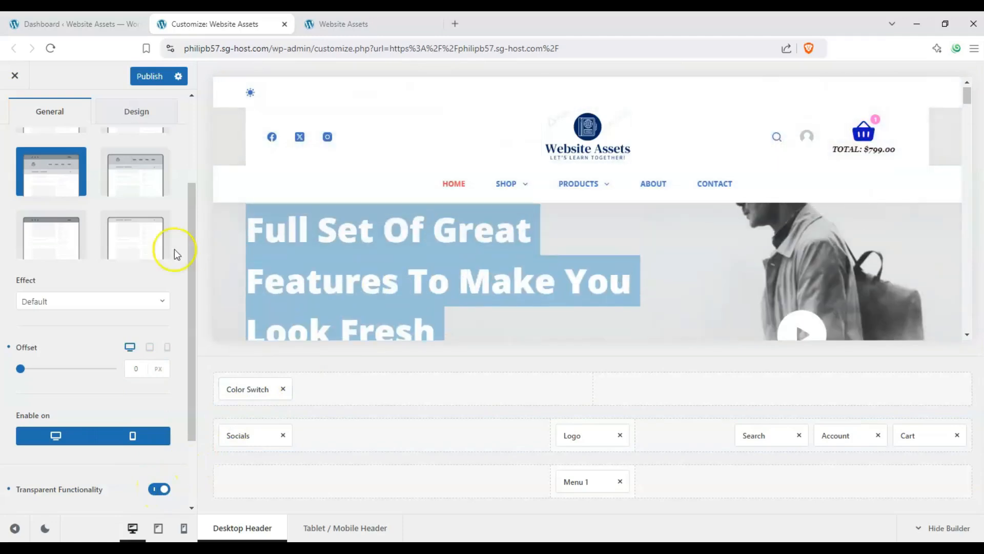
{"action": "scroll", "coordinate": [177, 254], "scroll_direction": "up", "scroll_amount": 5}
{"action": "left_click", "coordinate": [146, 165]}
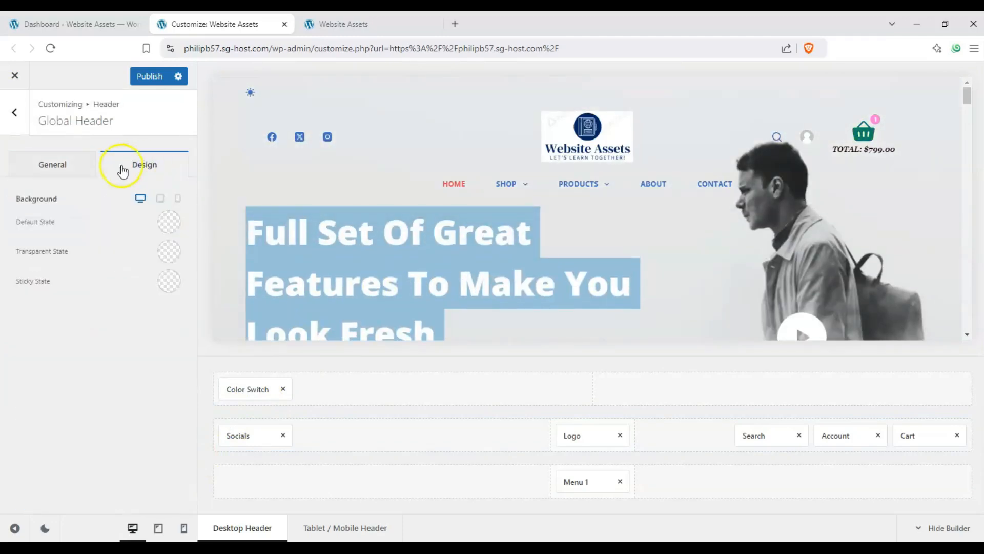
{"action": "left_click", "coordinate": [175, 221]}
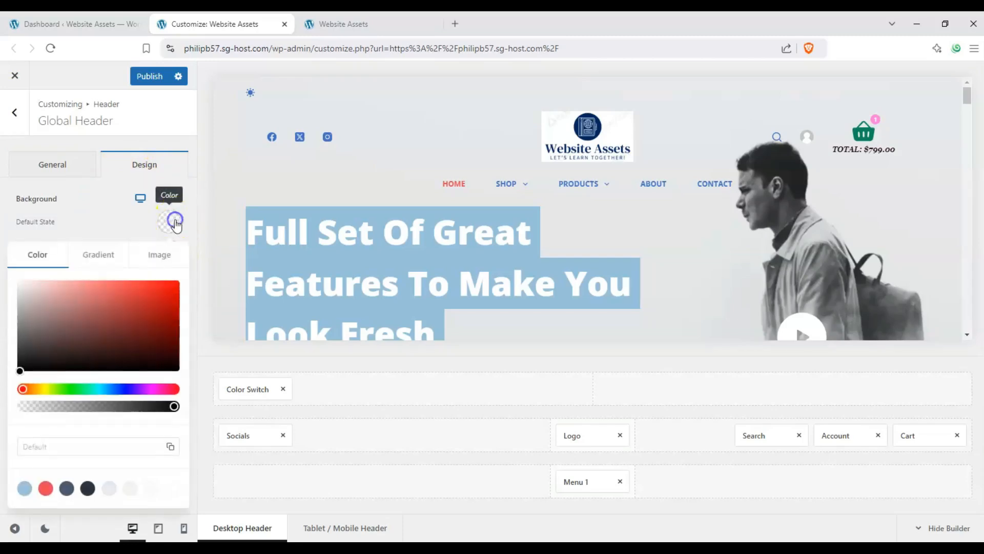
{"action": "left_click", "coordinate": [151, 298]}
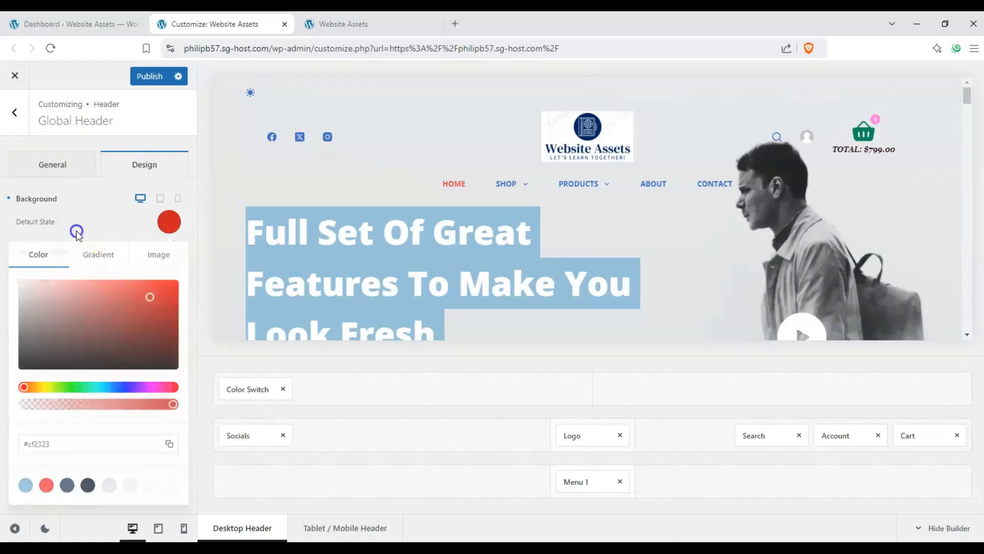
{"action": "left_click", "coordinate": [76, 229]}
Set the Global Header's transparent state background to bright red and its sticky state background to dark red #871010.
{"action": "scroll", "coordinate": [418, 260], "scroll_direction": "down", "scroll_amount": 3}
{"action": "left_click", "coordinate": [168, 251]}
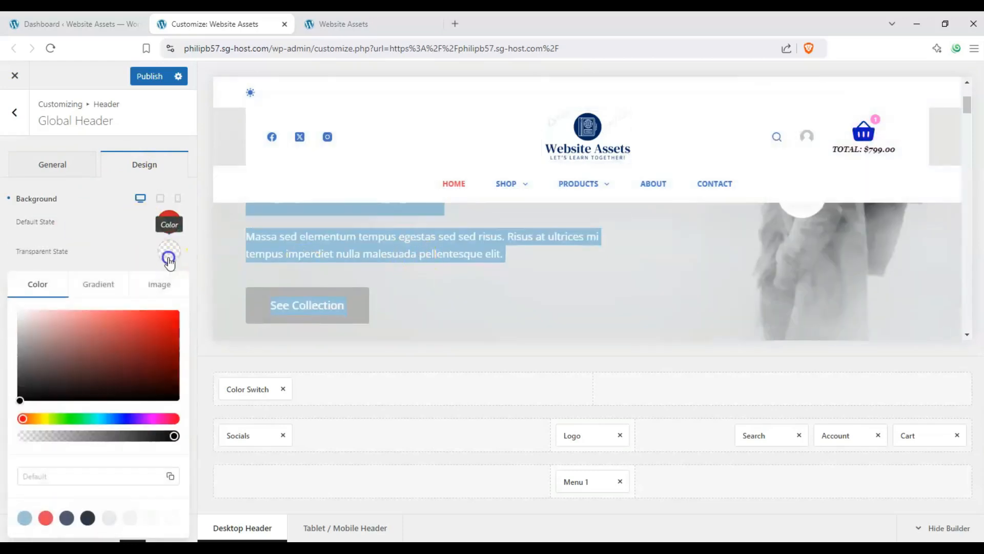
{"action": "left_click", "coordinate": [157, 321]}
{"action": "left_click", "coordinate": [105, 250]}
{"action": "left_click", "coordinate": [169, 283]}
{"action": "left_click", "coordinate": [164, 352]}
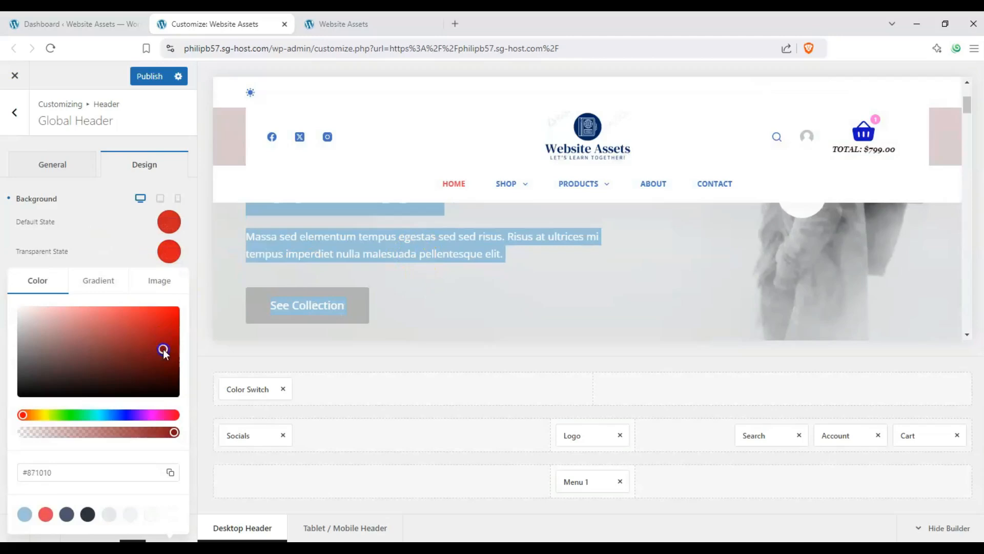
{"action": "left_click", "coordinate": [121, 251]}
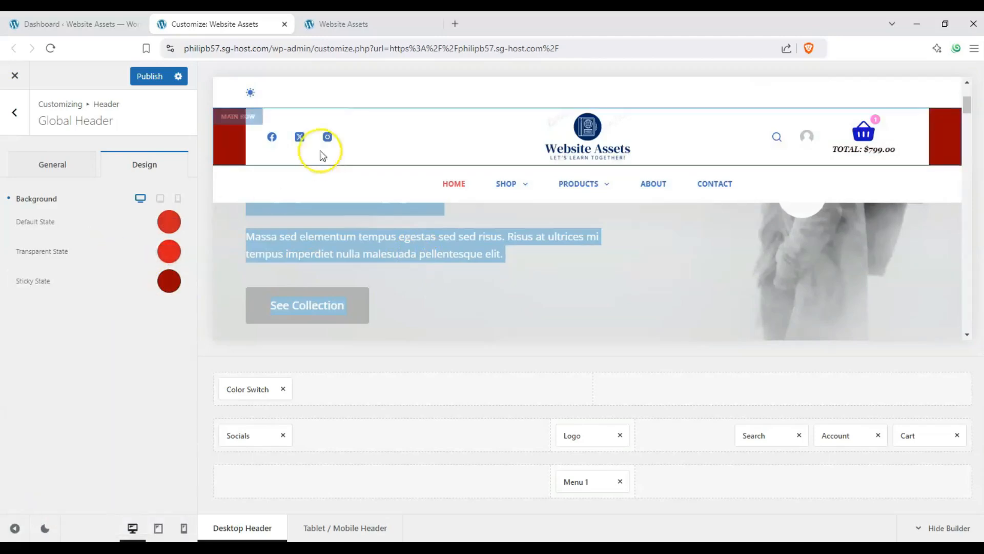
{"action": "scroll", "coordinate": [237, 246], "scroll_direction": "up", "scroll_amount": 3}
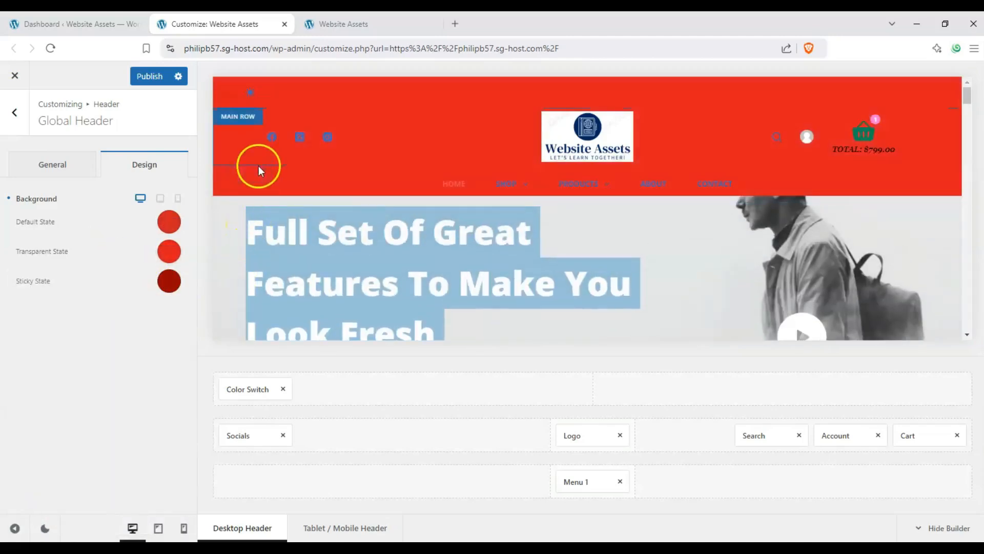
Check the Global Header's backgrounds in the preview and review the default state's background color.
{"action": "scroll", "coordinate": [257, 170], "scroll_direction": "down", "scroll_amount": 2}
{"action": "scroll", "coordinate": [257, 171], "scroll_direction": "up", "scroll_amount": 2}
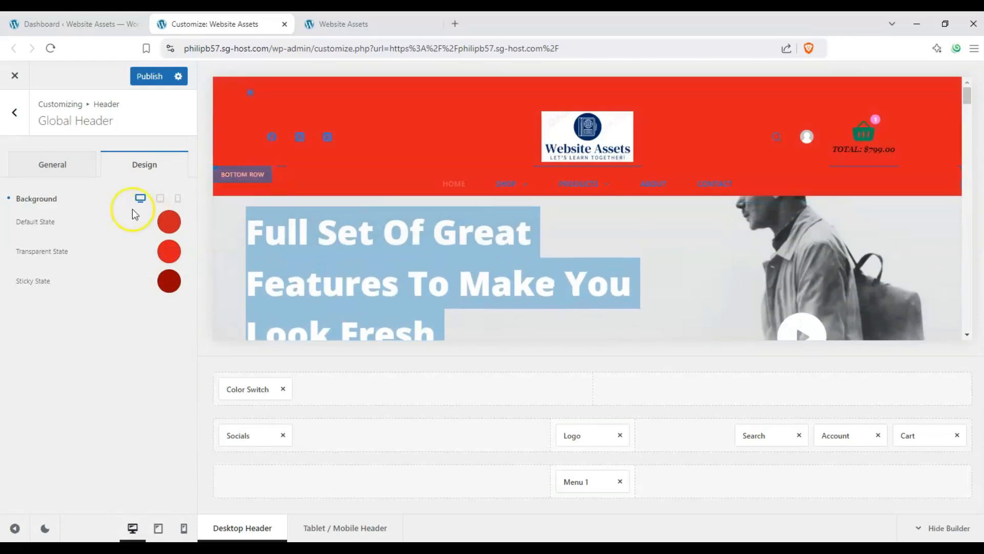
{"action": "left_click", "coordinate": [166, 220]}
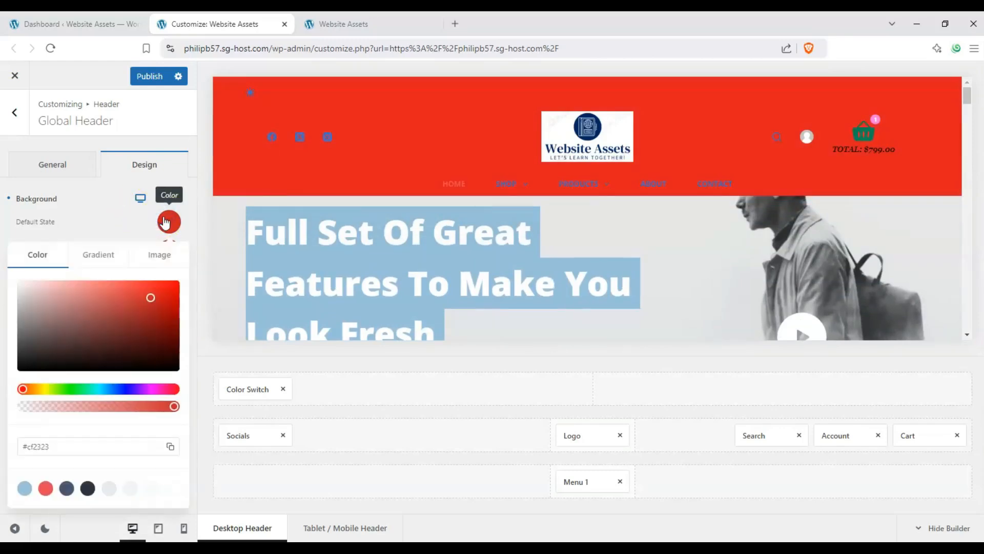
{"action": "left_click", "coordinate": [165, 221]}
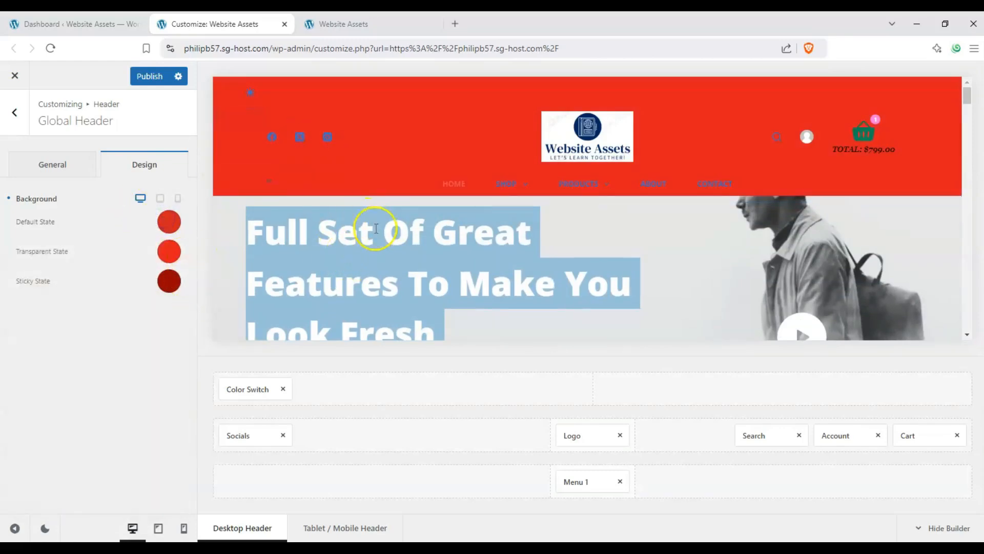
Leave the Global Header settings for the header elements list and publish the header changes.
{"action": "left_click", "coordinate": [69, 168]}
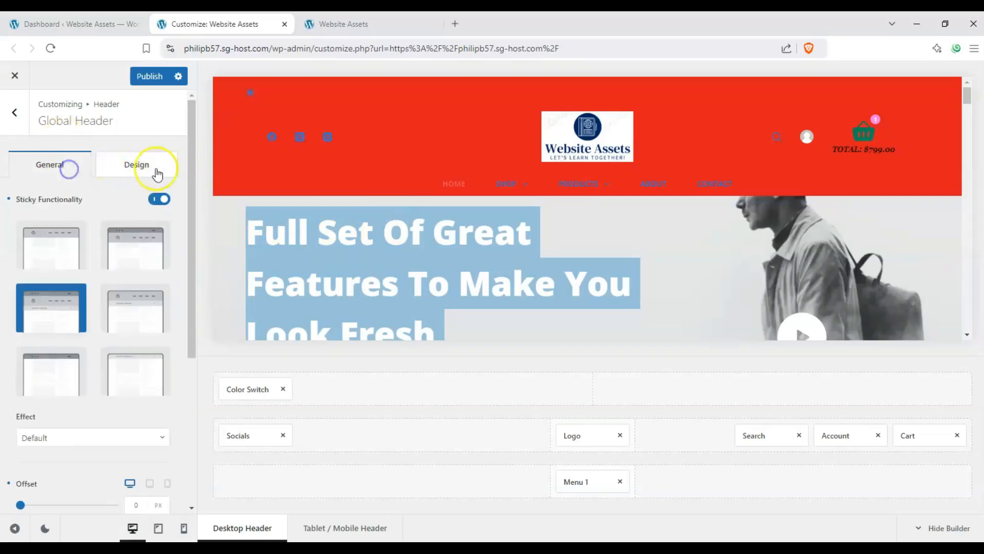
{"action": "left_click", "coordinate": [14, 112]}
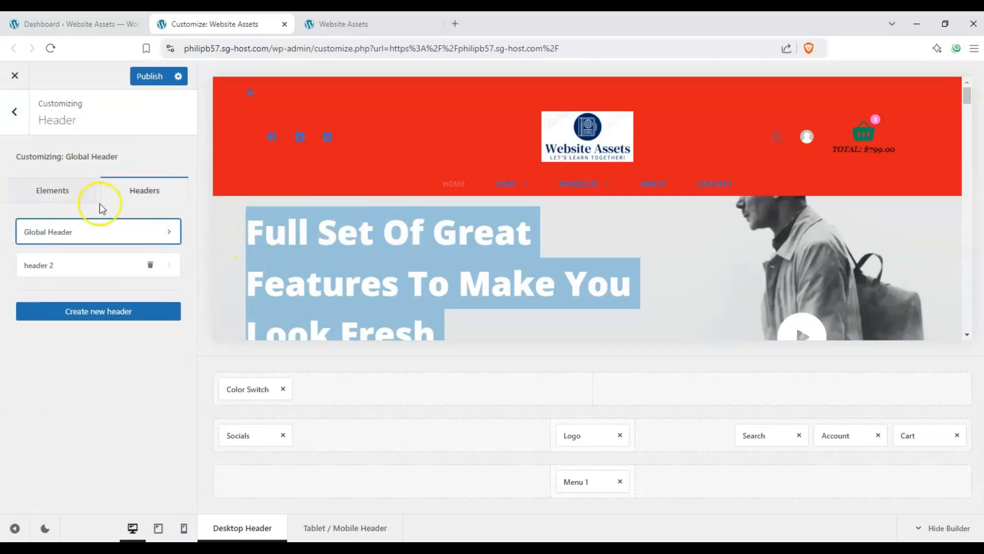
{"action": "left_click", "coordinate": [73, 193]}
{"action": "left_click_drag", "start_coordinate": [191, 208], "coordinate": [185, 183]}
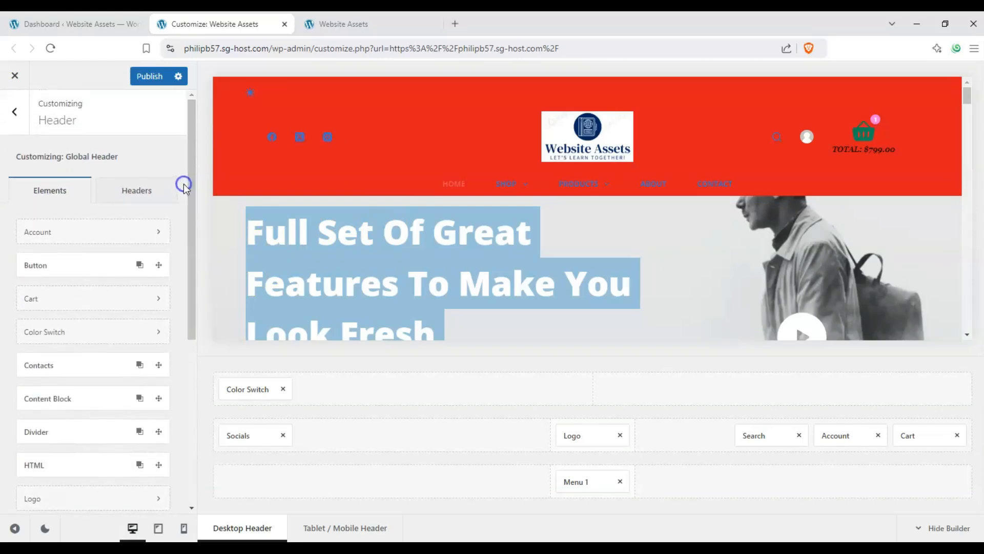
{"action": "left_click", "coordinate": [145, 77]}
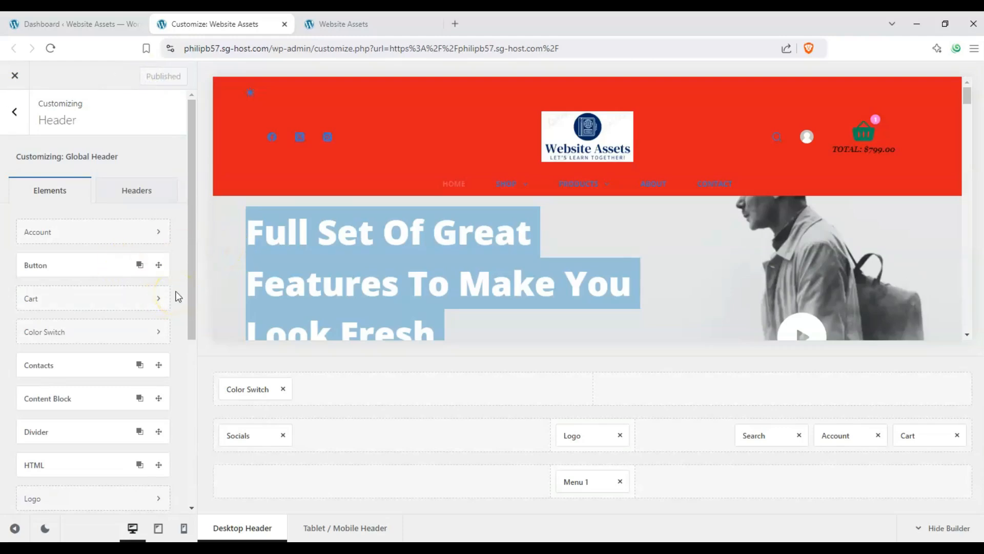
Reload the live homepage in the other browser tab and compare the header's transparent state at the page start with its sticky state.
{"action": "key", "text": "ctrl+Tab"}
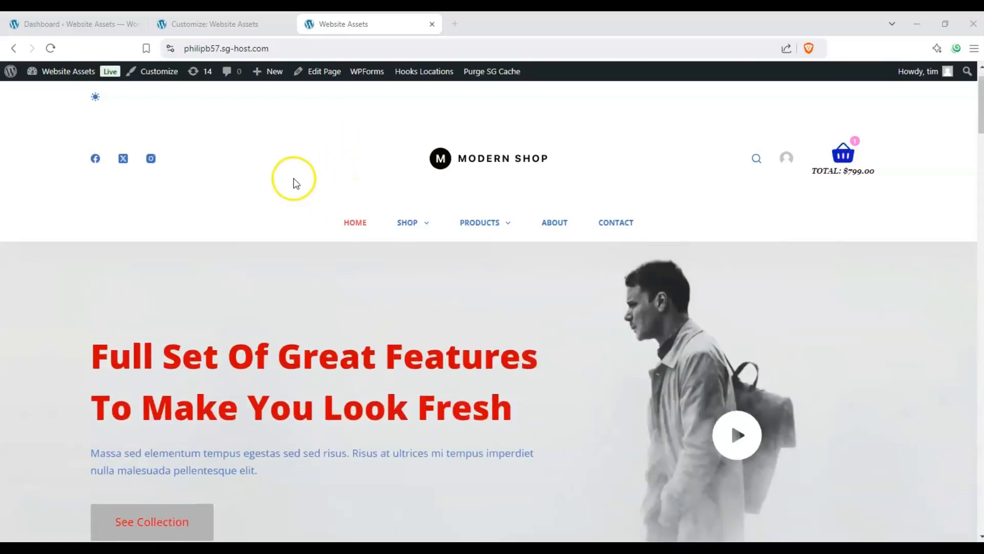
{"action": "left_click", "coordinate": [52, 49]}
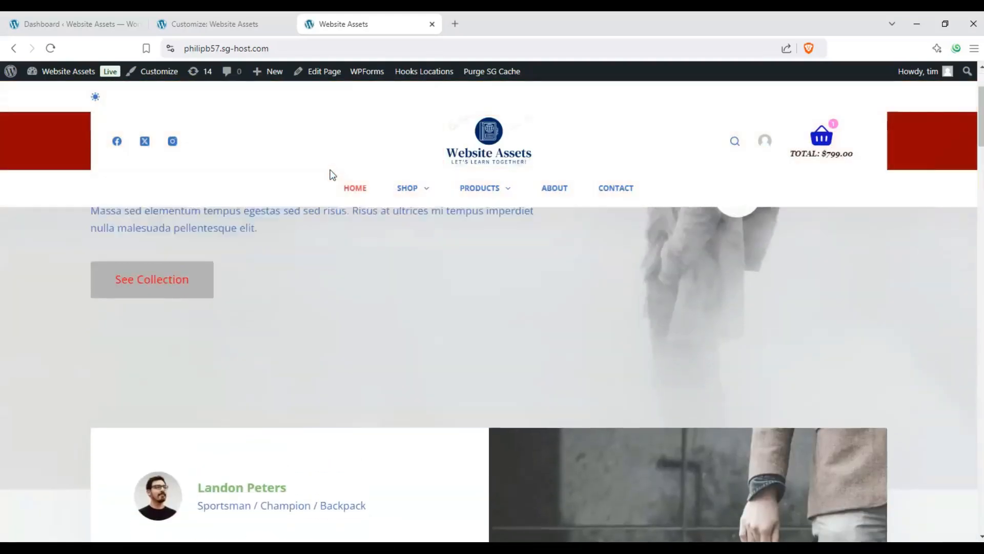
{"action": "scroll", "coordinate": [330, 170], "scroll_direction": "up", "scroll_amount": 2}
{"action": "scroll", "coordinate": [40, 140], "scroll_direction": "up", "scroll_amount": 1}
{"action": "scroll", "coordinate": [57, 141], "scroll_direction": "down", "scroll_amount": 5}
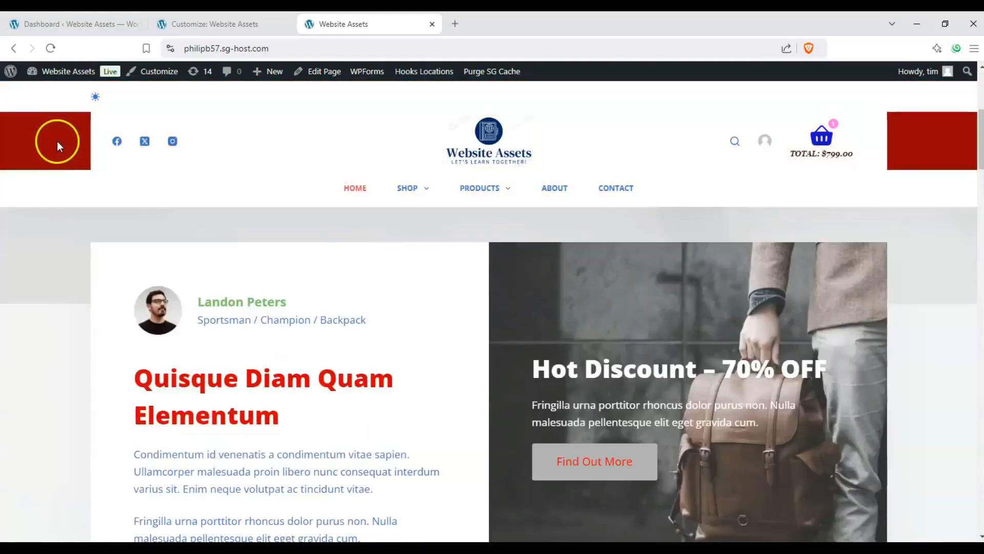
{"action": "scroll", "coordinate": [58, 149], "scroll_direction": "up", "scroll_amount": 5}
{"action": "scroll", "coordinate": [60, 160], "scroll_direction": "down", "scroll_amount": 3}
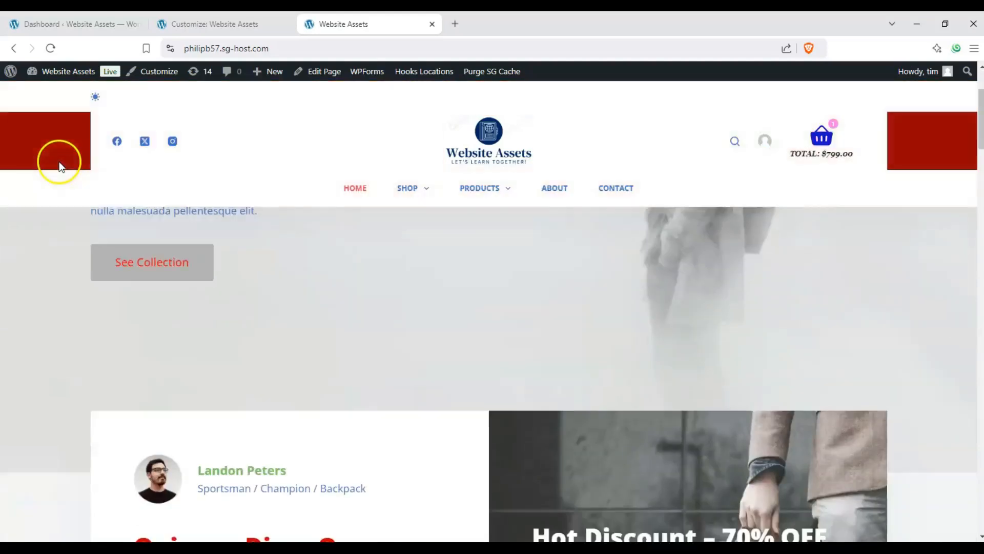
{"action": "scroll", "coordinate": [59, 164], "scroll_direction": "up", "scroll_amount": 3}
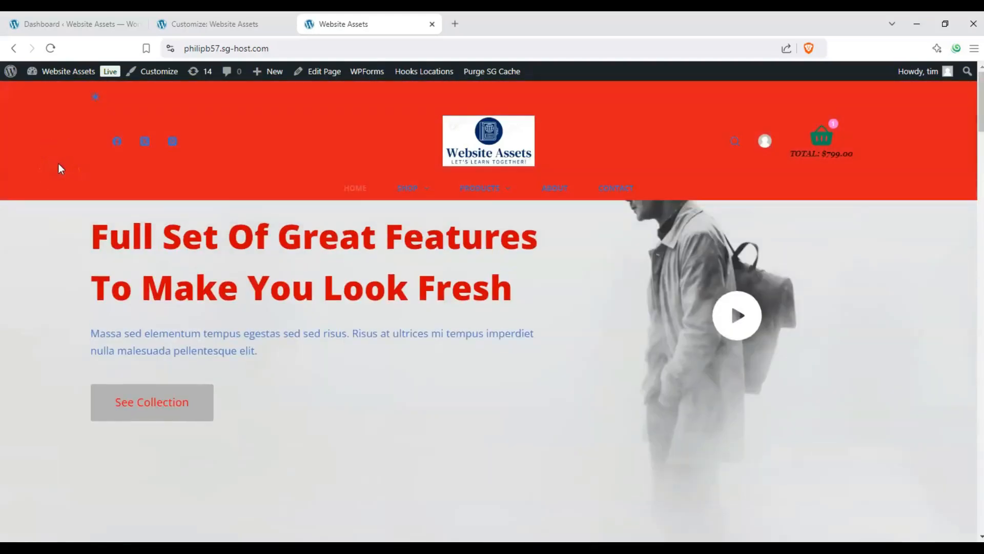
{"action": "scroll", "coordinate": [58, 165], "scroll_direction": "down", "scroll_amount": 2}
{"action": "scroll", "coordinate": [57, 165], "scroll_direction": "up", "scroll_amount": 2}
{"action": "scroll", "coordinate": [44, 164], "scroll_direction": "down", "scroll_amount": 1}
{"action": "scroll", "coordinate": [42, 165], "scroll_direction": "up", "scroll_amount": 1}
{"action": "scroll", "coordinate": [41, 172], "scroll_direction": "down", "scroll_amount": 2}
{"action": "scroll", "coordinate": [41, 176], "scroll_direction": "up", "scroll_amount": 2}
{"action": "scroll", "coordinate": [38, 171], "scroll_direction": "down", "scroll_amount": 2}
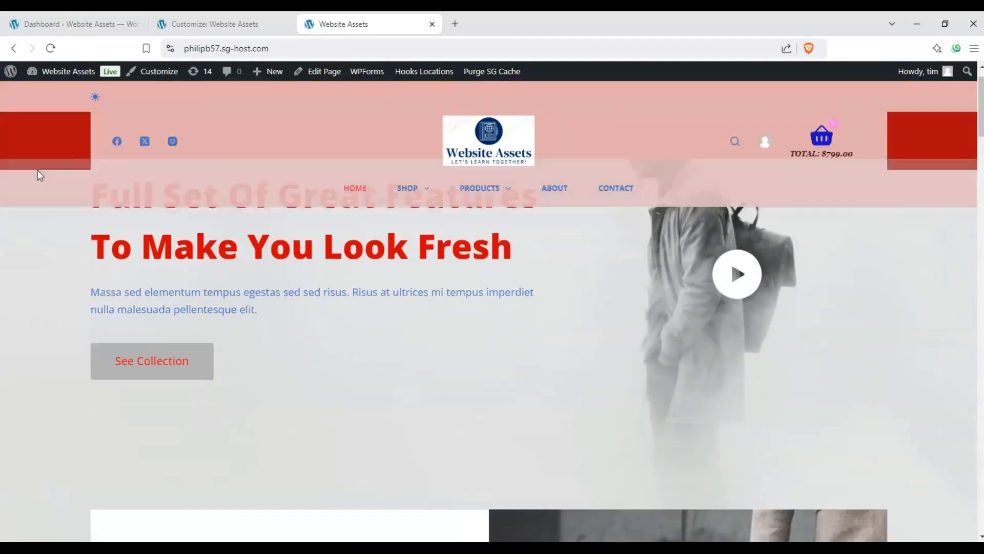
{"action": "scroll", "coordinate": [38, 172], "scroll_direction": "up", "scroll_amount": 2}
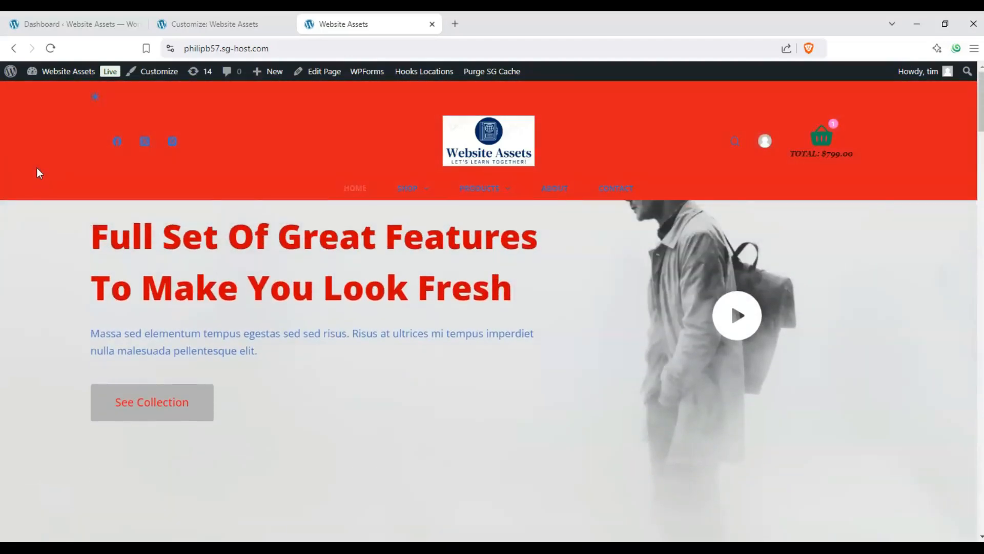
{"action": "scroll", "coordinate": [36, 167], "scroll_direction": "down", "scroll_amount": 2}
{"action": "scroll", "coordinate": [36, 167], "scroll_direction": "up", "scroll_amount": 2}
{"action": "scroll", "coordinate": [36, 167], "scroll_direction": "down", "scroll_amount": 1}
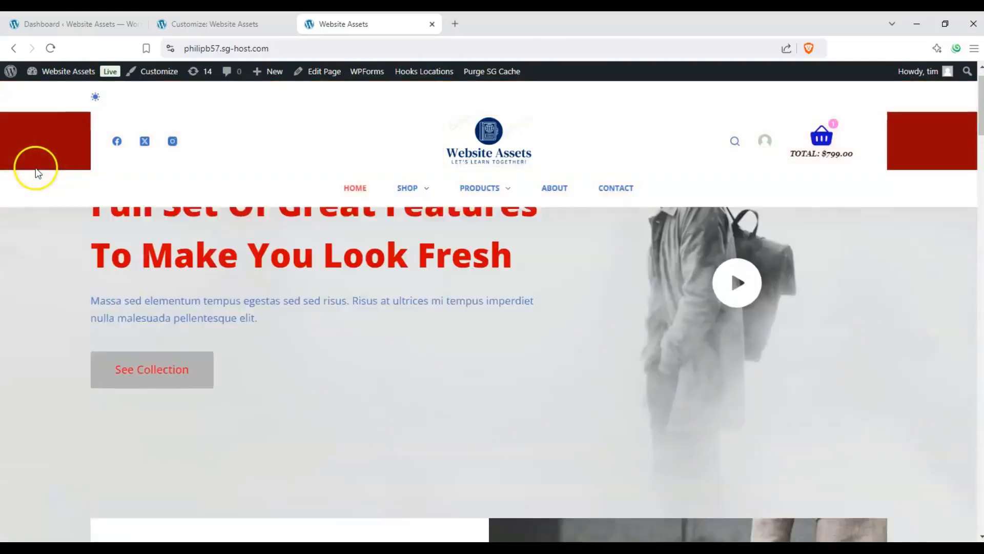
{"action": "scroll", "coordinate": [35, 168], "scroll_direction": "up", "scroll_amount": 1}
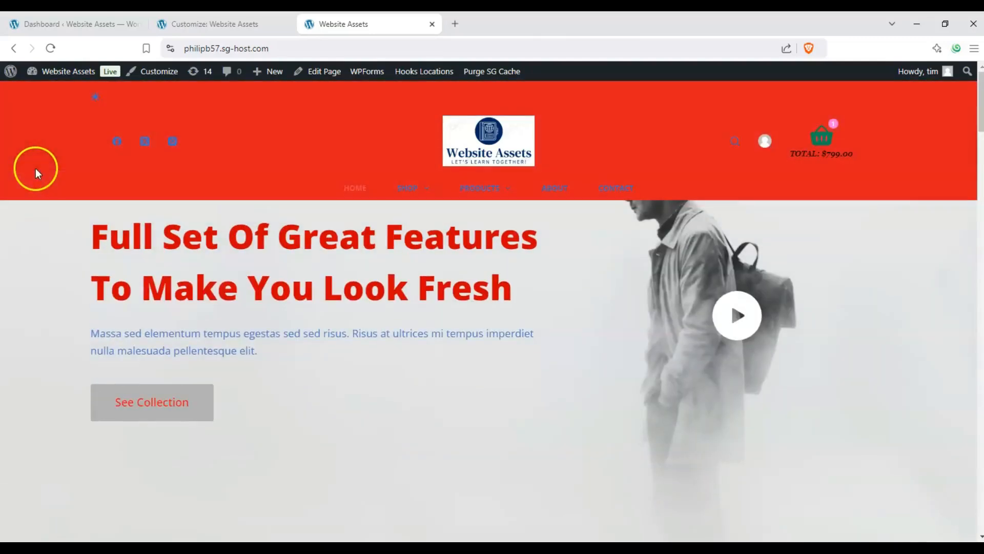